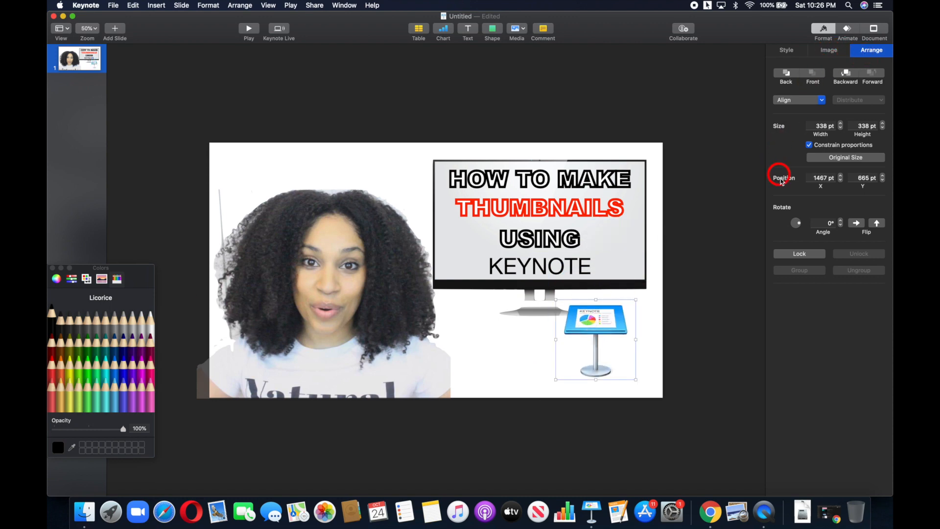
Rotate the Keynote lectern icon to 335.5° and move it slightly down and right below the monitor.
{"action": "left_click_drag", "start_coordinate": [799, 225], "coordinate": [801, 229]}
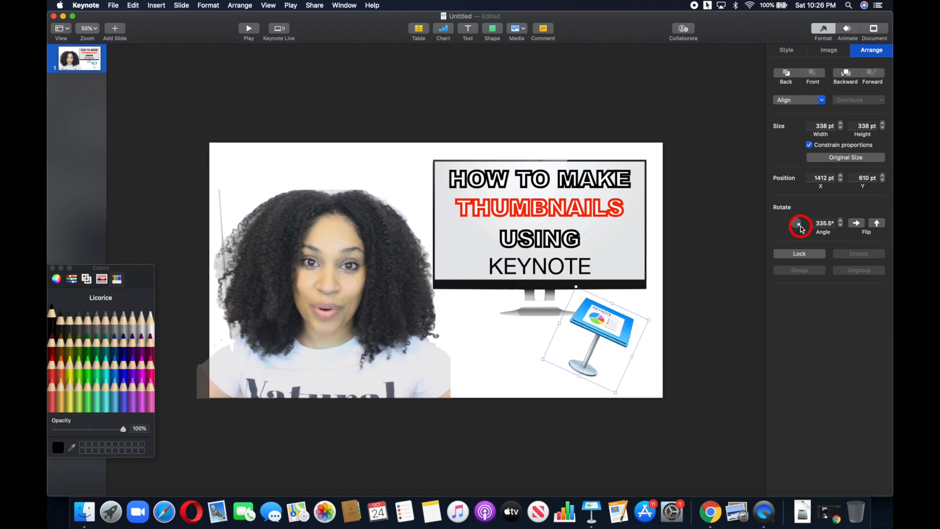
{"action": "left_click_drag", "start_coordinate": [614, 325], "coordinate": [623, 331]}
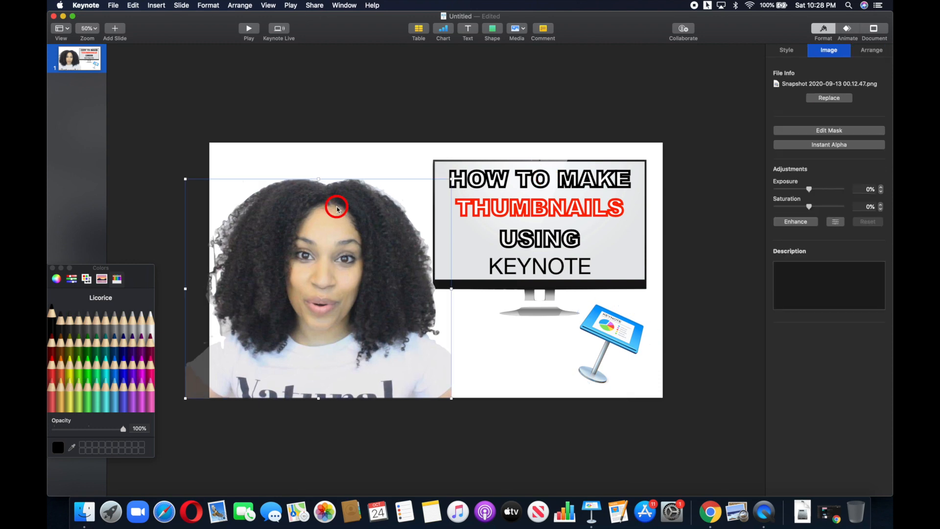
Add Snapshot 2020-09-13 00.23.01.png from the Snapshot folder in Movies to the slide.
{"action": "left_click", "coordinate": [88, 511]}
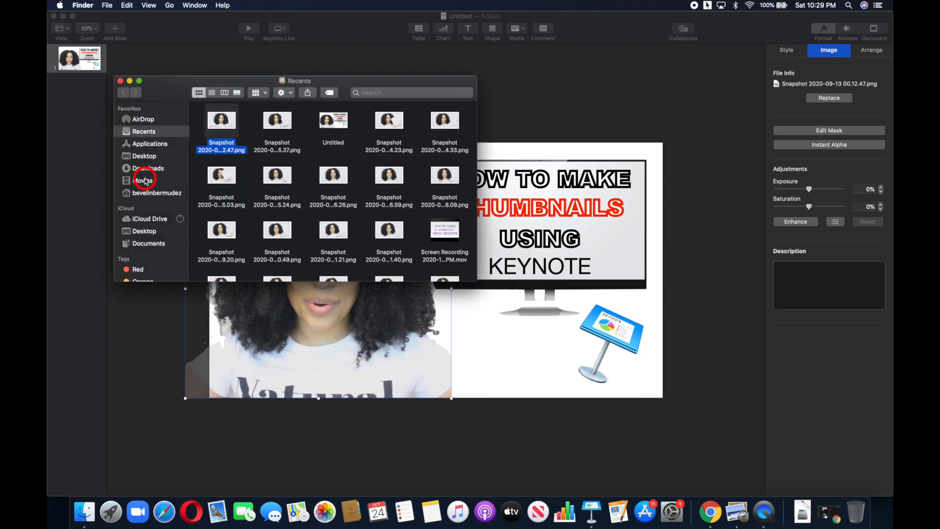
{"action": "left_click", "coordinate": [143, 181]}
{"action": "double_click", "coordinate": [373, 123]}
{"action": "double_click", "coordinate": [425, 123]}
{"action": "left_click_drag", "start_coordinate": [426, 130], "coordinate": [506, 329]}
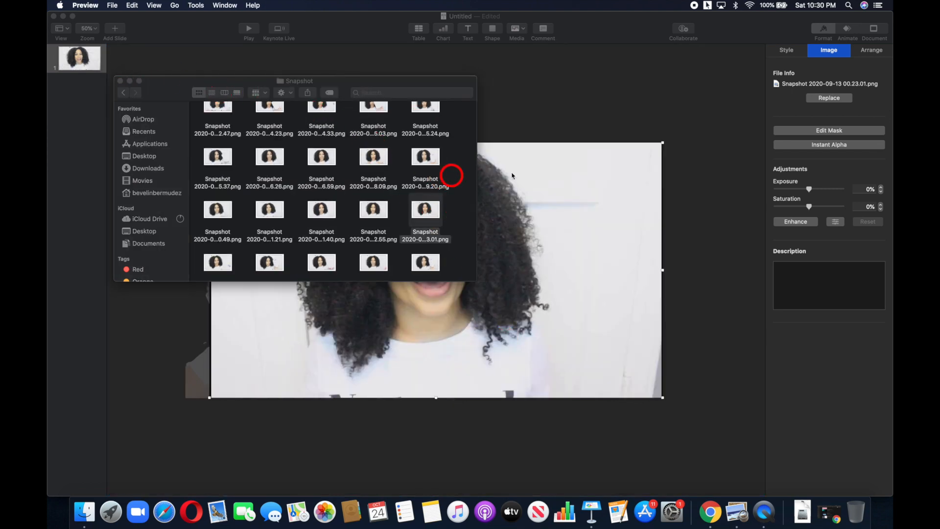
{"action": "left_click", "coordinate": [120, 82]}
Crop both sides of the new photo close to the woman's hair and remove the old photo beneath it.
{"action": "double_click", "coordinate": [266, 271]}
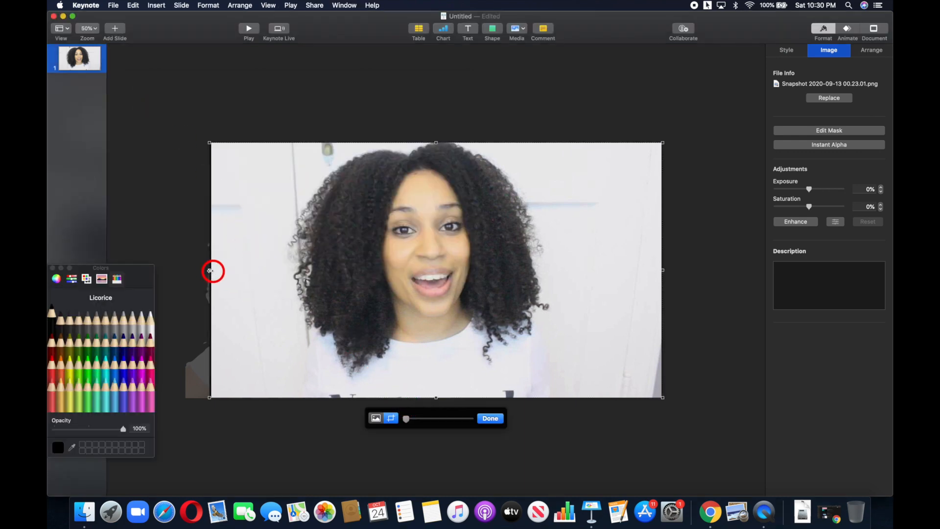
{"action": "left_click_drag", "start_coordinate": [209, 270], "coordinate": [288, 270]}
{"action": "left_click_drag", "start_coordinate": [662, 270], "coordinate": [551, 275]}
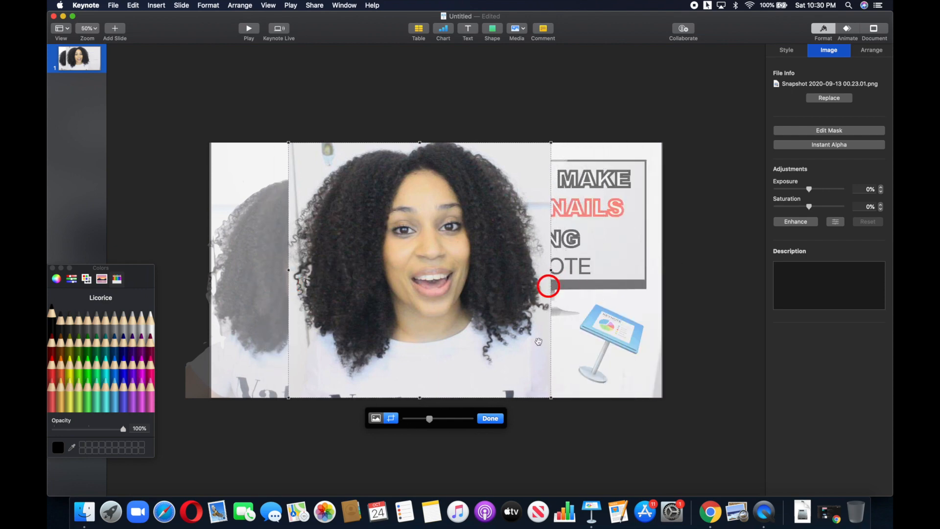
{"action": "left_click", "coordinate": [492, 418]}
{"action": "left_click", "coordinate": [229, 265]}
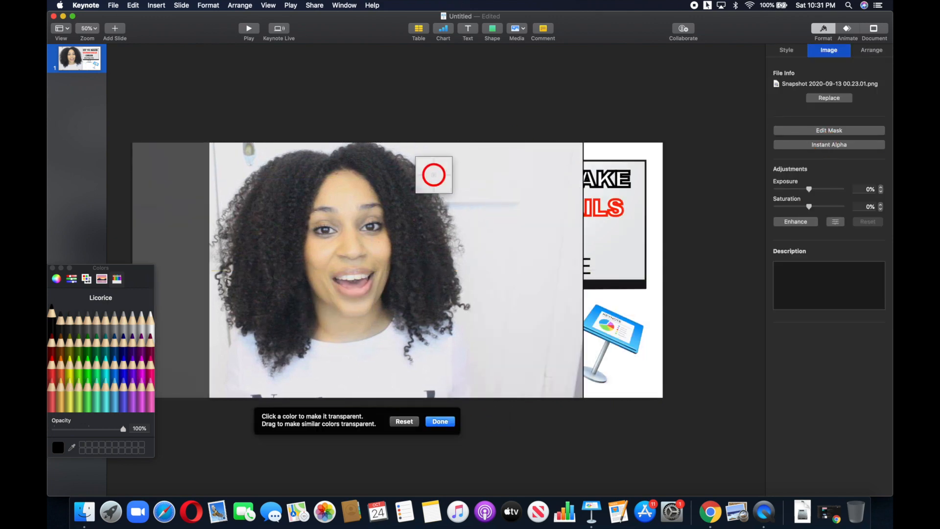
Make the white wall background around the woman transparent with Instant Alpha, then nudge the photo slightly left.
{"action": "left_click_drag", "start_coordinate": [434, 172], "coordinate": [568, 384]}
{"action": "left_click", "coordinate": [469, 294]}
{"action": "left_click", "coordinate": [231, 185]}
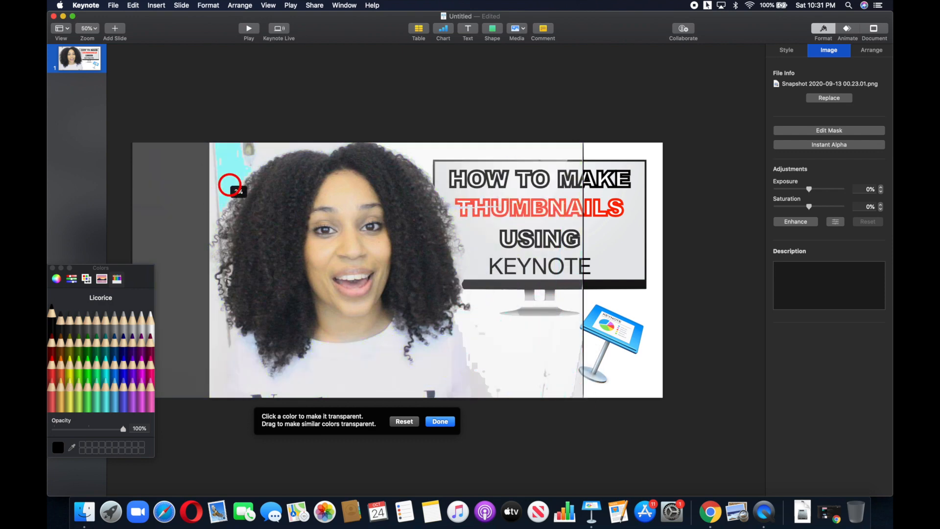
{"action": "left_click", "coordinate": [253, 160]}
{"action": "left_click", "coordinate": [217, 188]}
{"action": "left_click_drag", "start_coordinate": [223, 343], "coordinate": [224, 339]}
{"action": "left_click", "coordinate": [441, 421]}
{"action": "left_click_drag", "start_coordinate": [375, 343], "coordinate": [373, 348]}
Remove the background remnants along the photo's left edge with another Instant Alpha pass.
{"action": "left_click", "coordinate": [829, 144]}
{"action": "left_click_drag", "start_coordinate": [218, 248], "coordinate": [214, 250]}
{"action": "left_click_drag", "start_coordinate": [212, 263], "coordinate": [214, 262]}
{"action": "left_click_drag", "start_coordinate": [228, 342], "coordinate": [227, 337]}
{"action": "left_click_drag", "start_coordinate": [219, 377], "coordinate": [228, 339]}
{"action": "left_click", "coordinate": [221, 368]}
{"action": "left_click", "coordinate": [443, 422]}
Nudge the woman's photo slightly left and move the Keynote icon closer to the monitor stand.
{"action": "left_click_drag", "start_coordinate": [384, 372], "coordinate": [379, 373]}
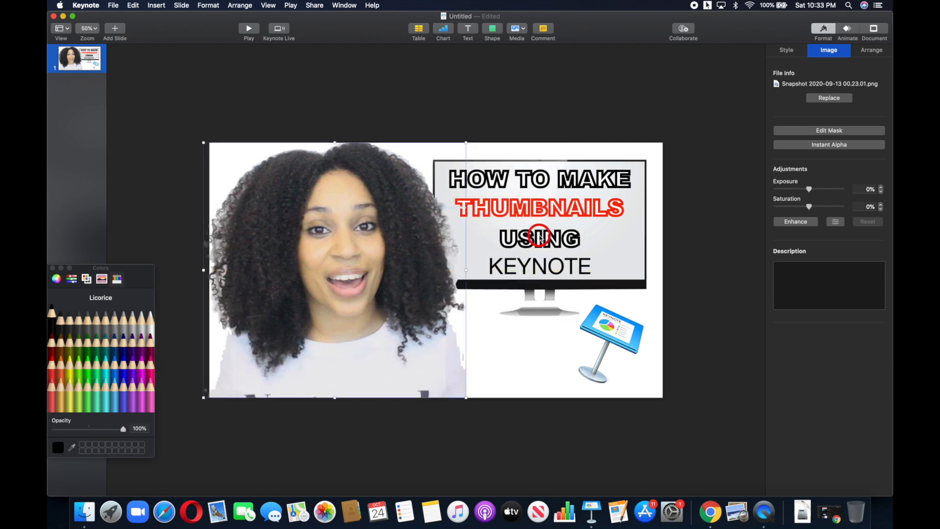
{"action": "left_click_drag", "start_coordinate": [607, 318], "coordinate": [575, 292]}
Give the woman's photo a Line border with a thickness of 19 pt.
{"action": "left_click", "coordinate": [392, 153]}
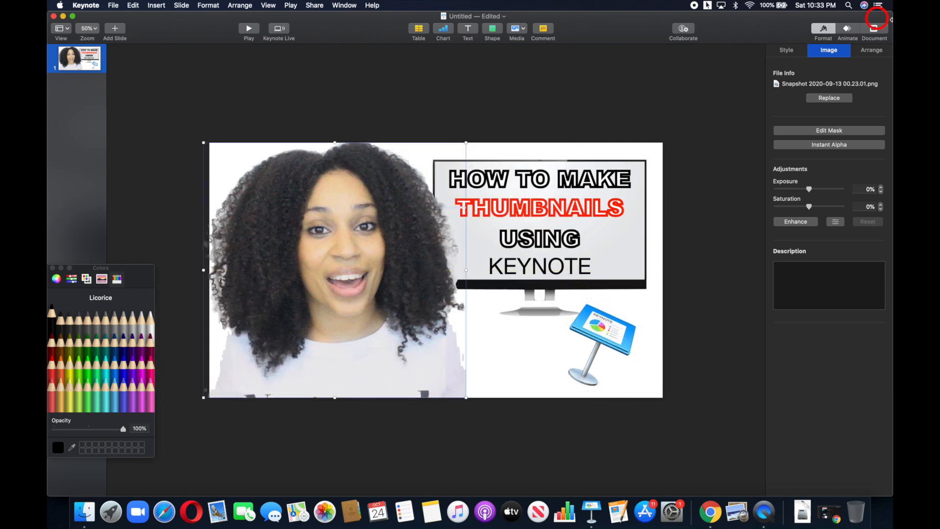
{"action": "left_click", "coordinate": [782, 53]}
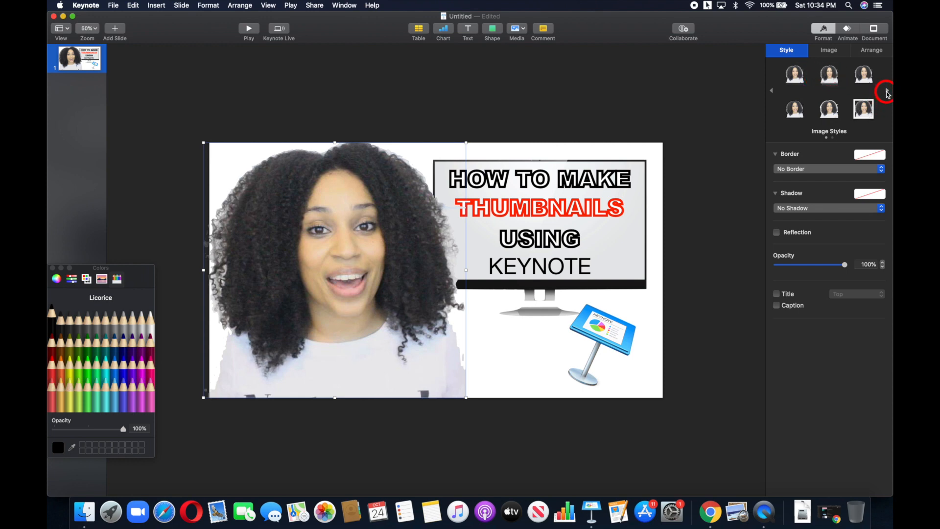
{"action": "left_click", "coordinate": [887, 93]}
{"action": "left_click", "coordinate": [887, 93]}
{"action": "left_click", "coordinate": [887, 93]}
{"action": "left_click", "coordinate": [887, 93]}
{"action": "left_click", "coordinate": [880, 169]}
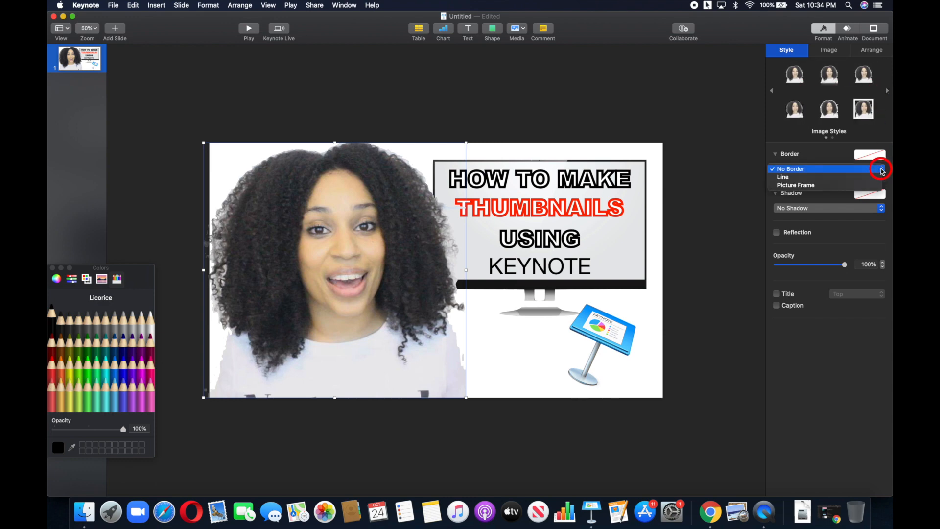
{"action": "left_click", "coordinate": [835, 177]}
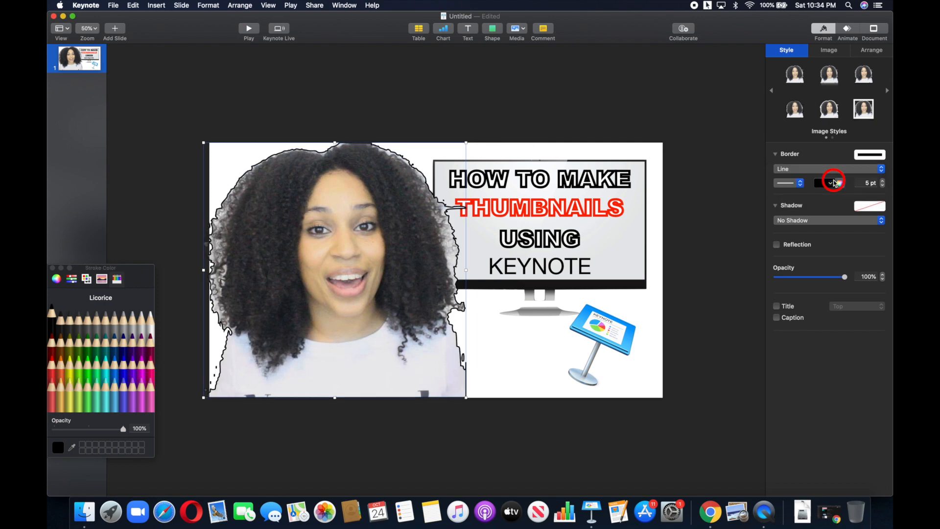
{"action": "left_click", "coordinate": [884, 180]}
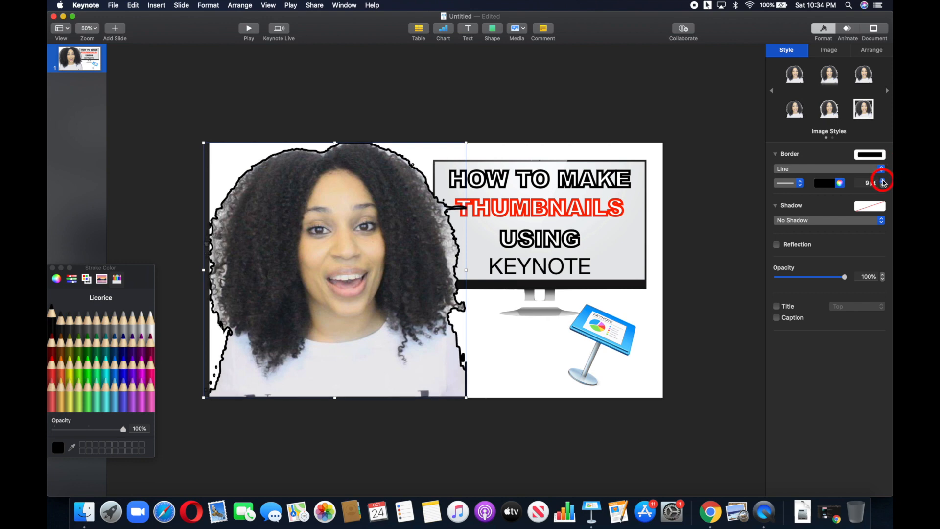
{"action": "left_click", "coordinate": [883, 181]}
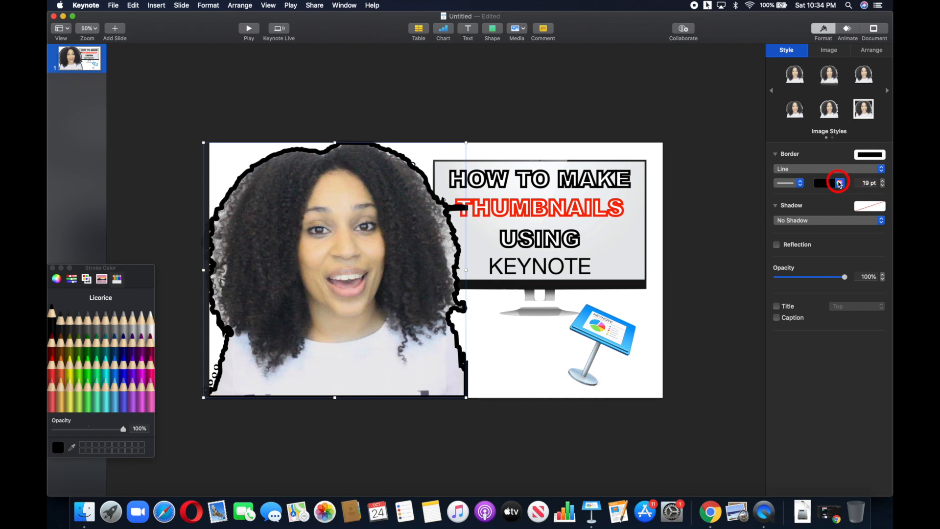
Change the colour of the photo's border to white (Snow).
{"action": "left_click", "coordinate": [52, 268]}
{"action": "left_click", "coordinate": [841, 184]}
{"action": "left_click", "coordinate": [150, 321]}
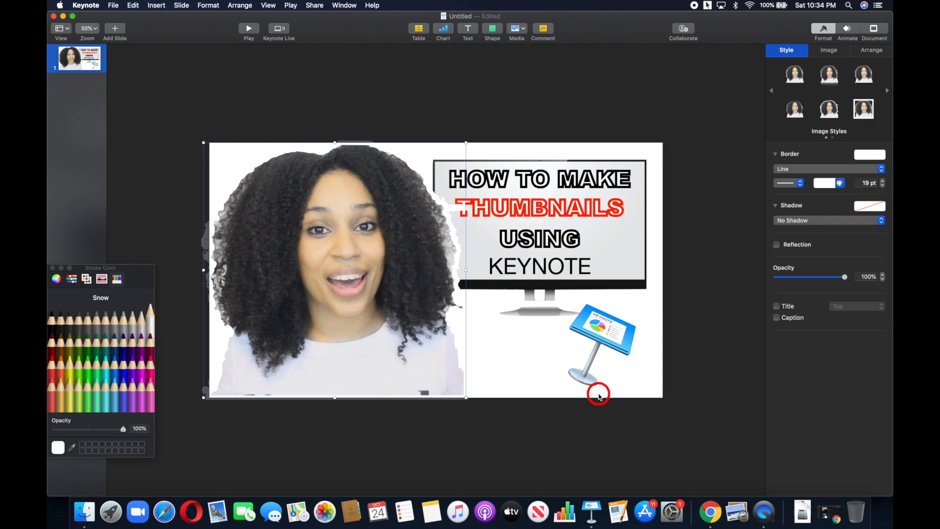
Switch to Chrome and search Google Images for "background".
{"action": "left_click", "coordinate": [710, 511]}
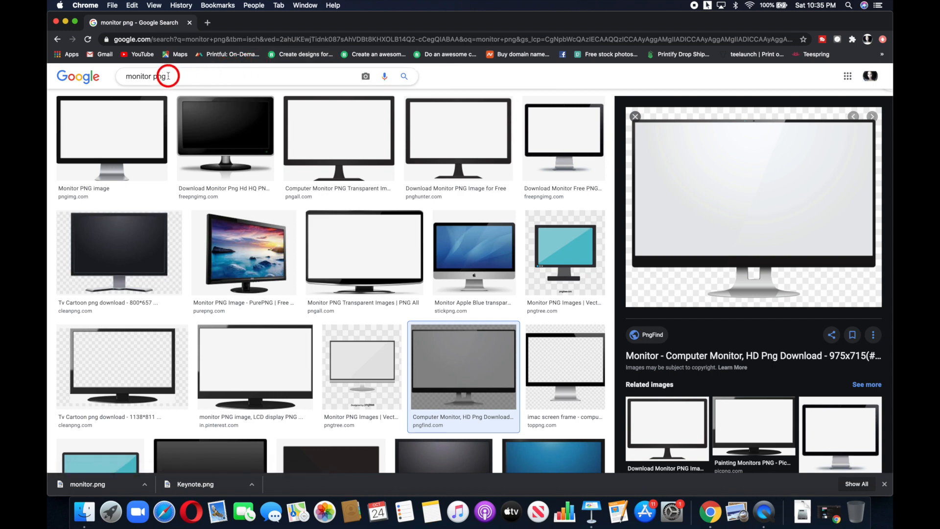
{"action": "left_click_drag", "start_coordinate": [167, 76], "coordinate": [120, 78]}
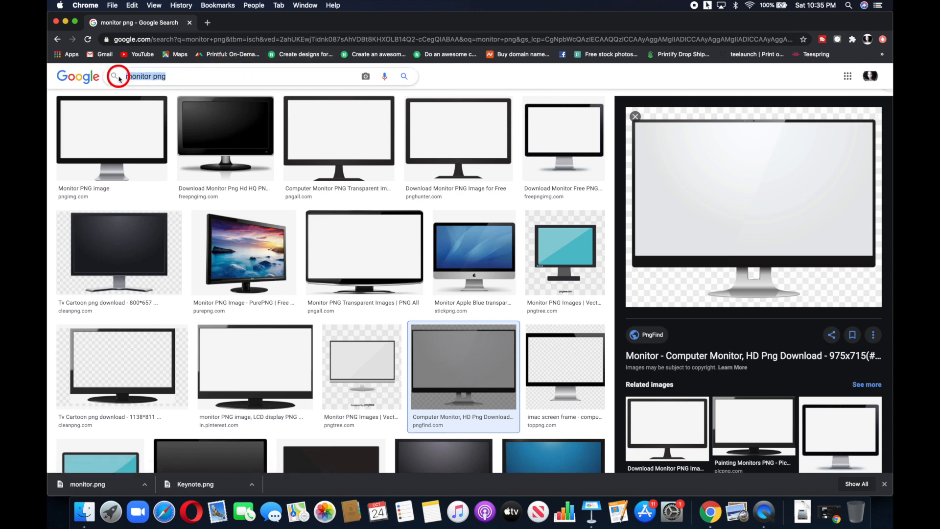
{"action": "type", "text": "backgr"}
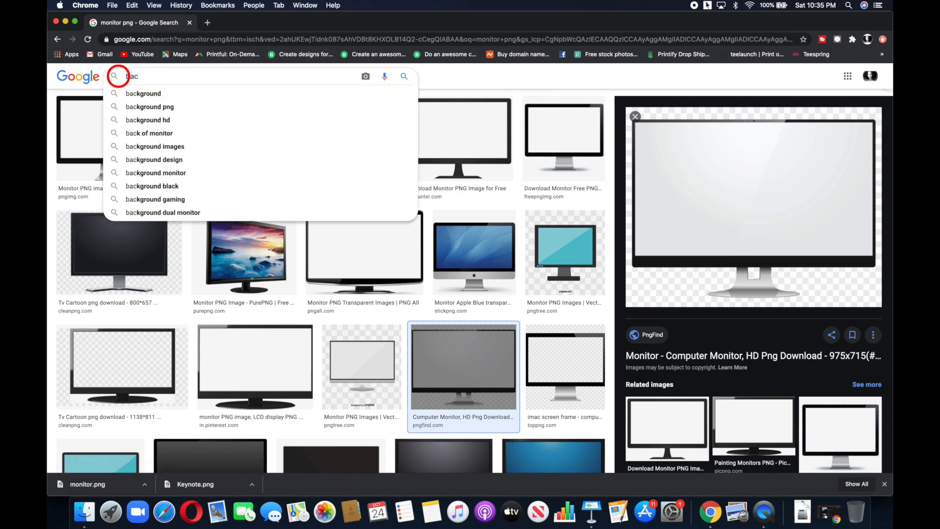
{"action": "type", "text": "ound"}
{"action": "key", "text": "Return"}
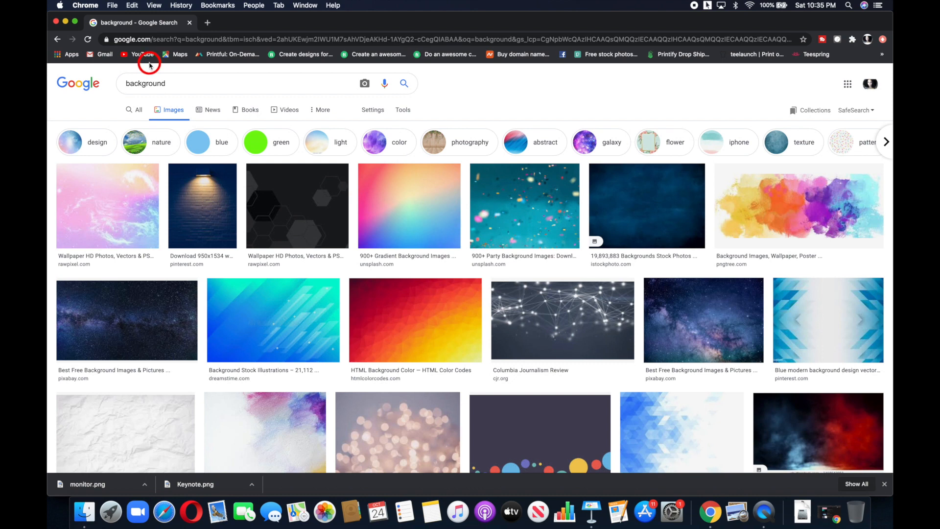
Browse the image results and save the pink-and-blue galaxy picture from Rawpixel to the Desktop as a JPEG named background.
{"action": "scroll", "coordinate": [514, 389], "scroll_direction": "down", "scroll_amount": 1}
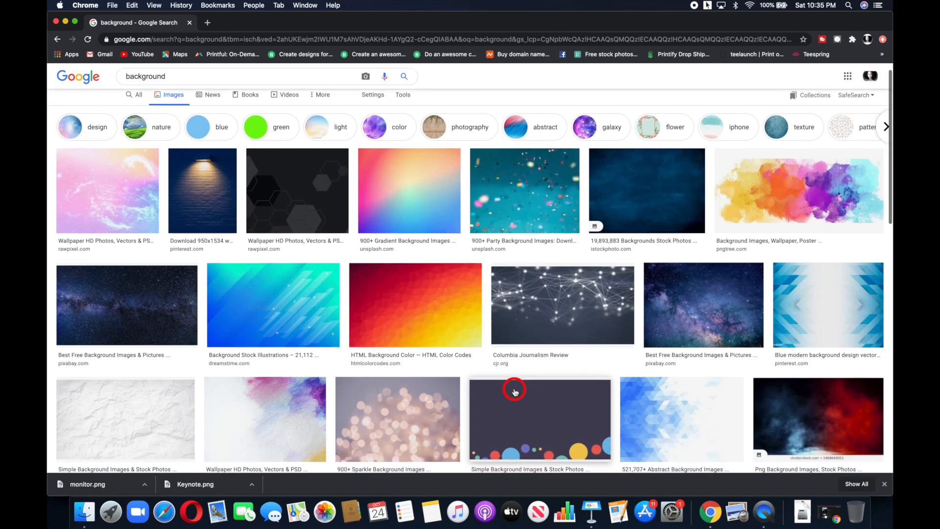
{"action": "scroll", "coordinate": [514, 390], "scroll_direction": "down", "scroll_amount": 10}
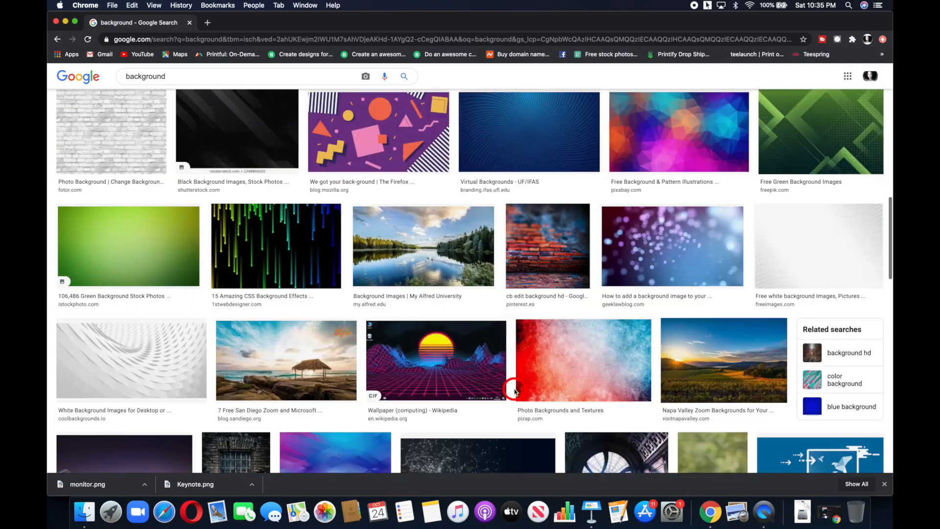
{"action": "scroll", "coordinate": [514, 391], "scroll_direction": "up", "scroll_amount": 4}
{"action": "scroll", "coordinate": [514, 390], "scroll_direction": "down", "scroll_amount": 15}
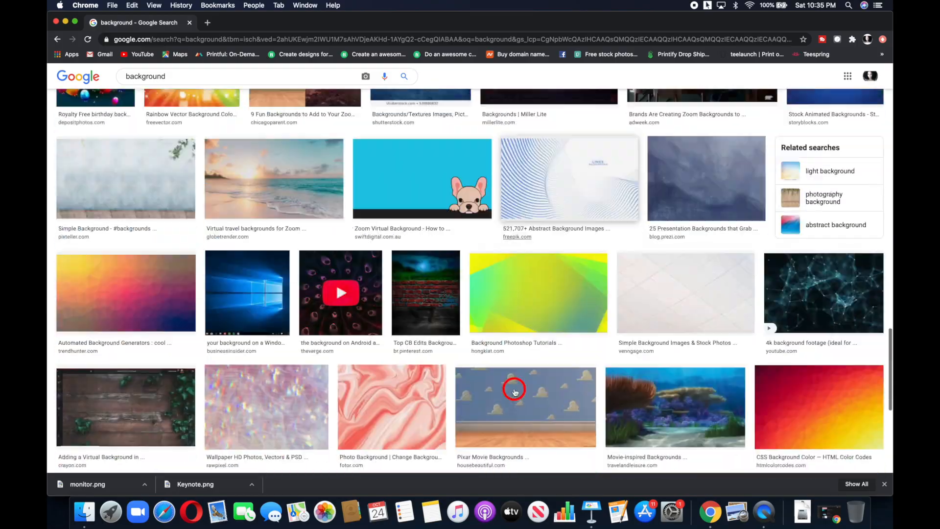
{"action": "scroll", "coordinate": [514, 390], "scroll_direction": "up", "scroll_amount": 20}
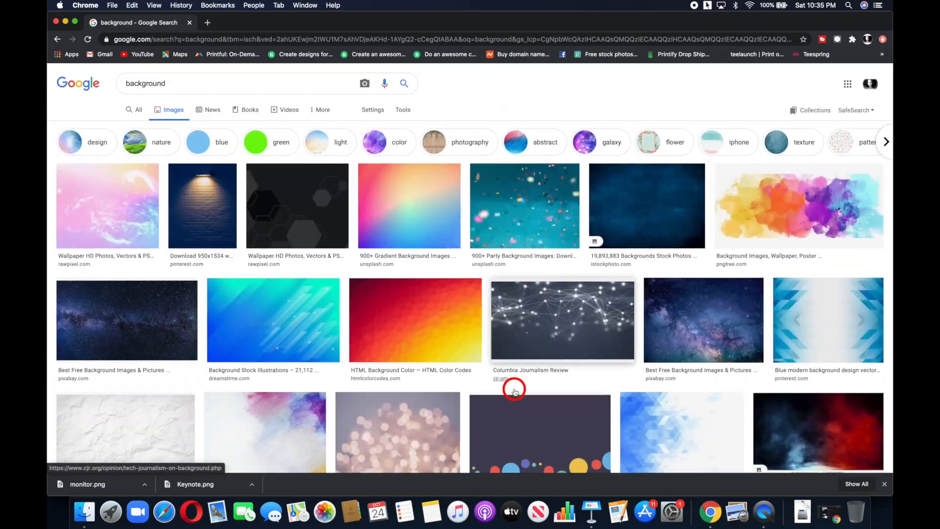
{"action": "left_click", "coordinate": [137, 213]}
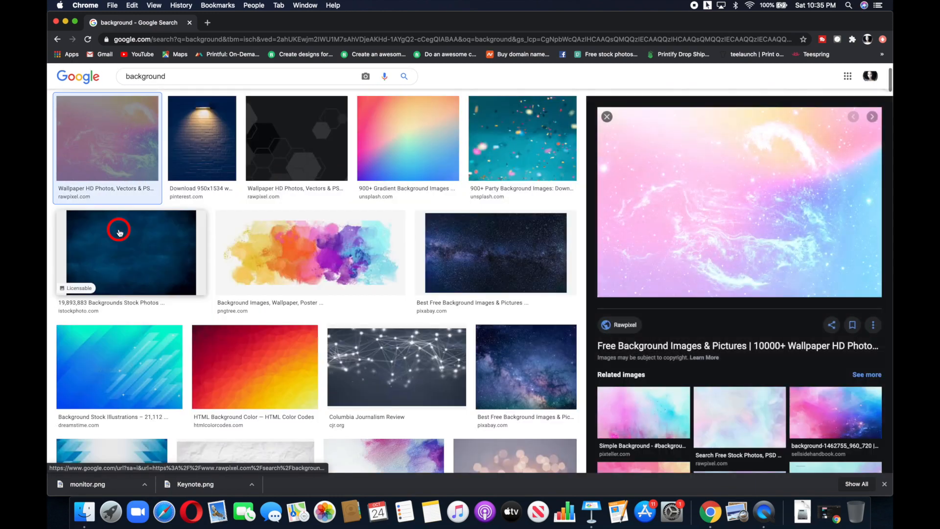
{"action": "right_click", "coordinate": [648, 203]}
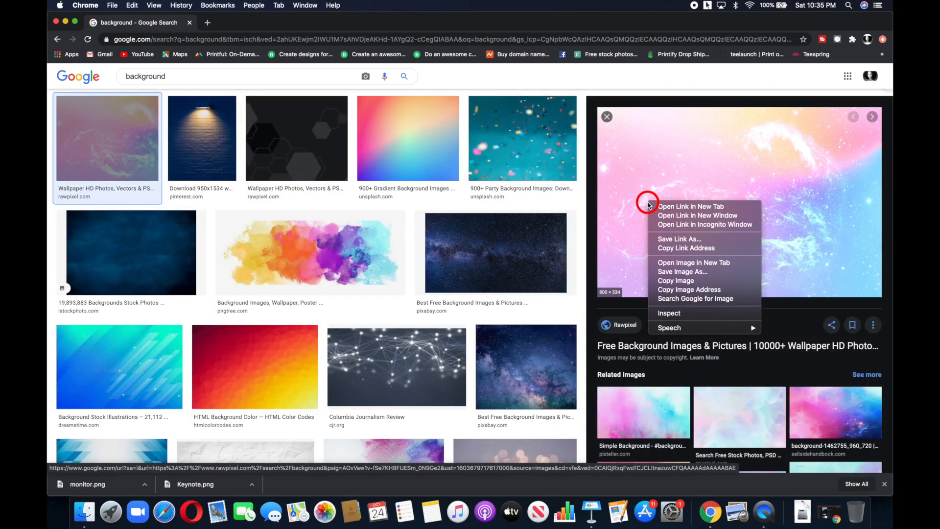
{"action": "left_click", "coordinate": [680, 272]}
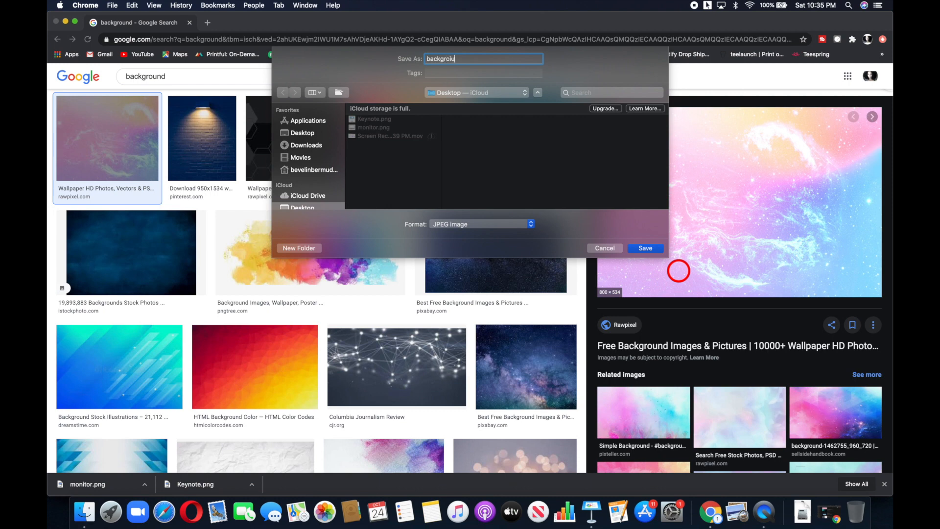
{"action": "type", "text": "background"}
{"action": "key", "text": "Return"}
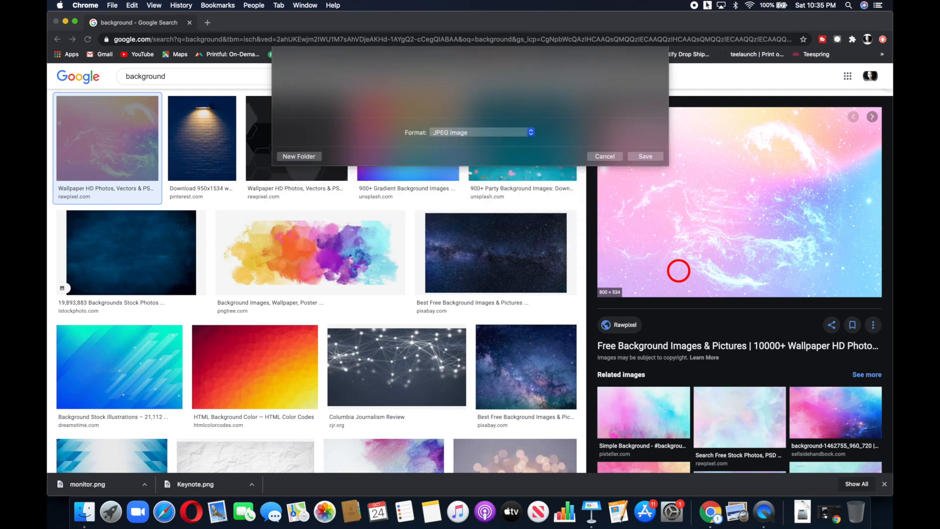
{"action": "left_click", "coordinate": [440, 493]}
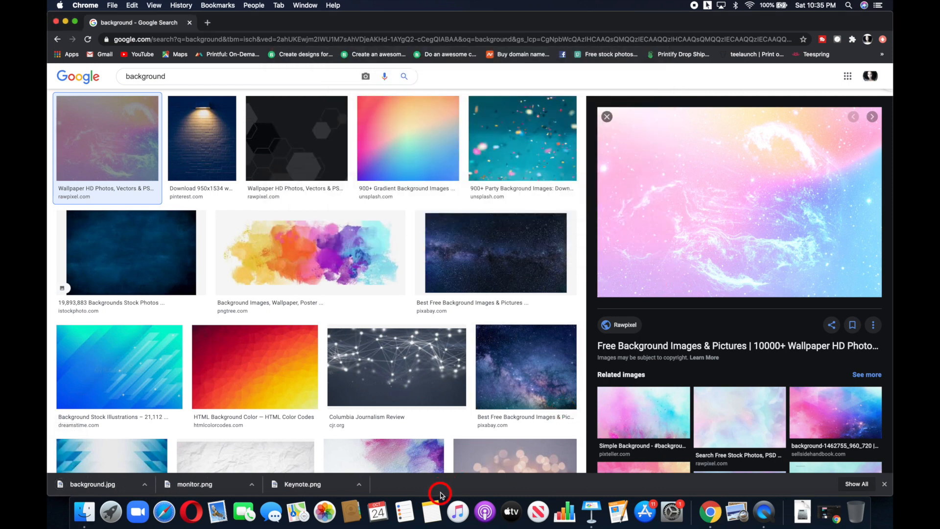
Switch back to Keynote and add background.jpg from the Desktop to the slide.
{"action": "left_click", "coordinate": [609, 512]}
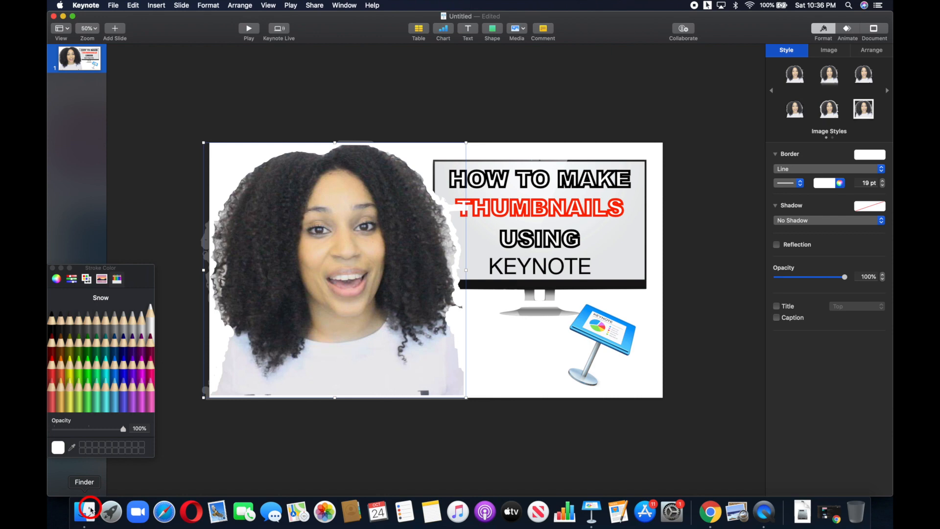
{"action": "left_click", "coordinate": [89, 509]}
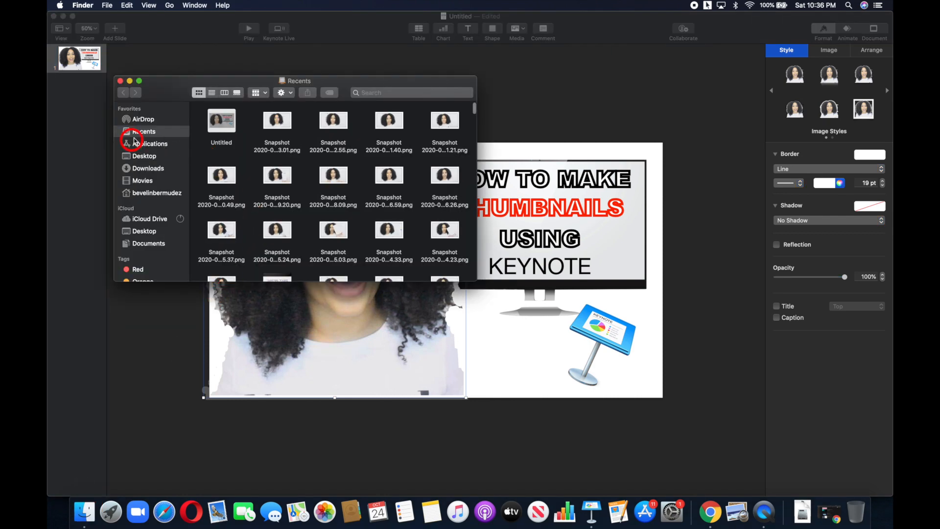
{"action": "left_click", "coordinate": [144, 156]}
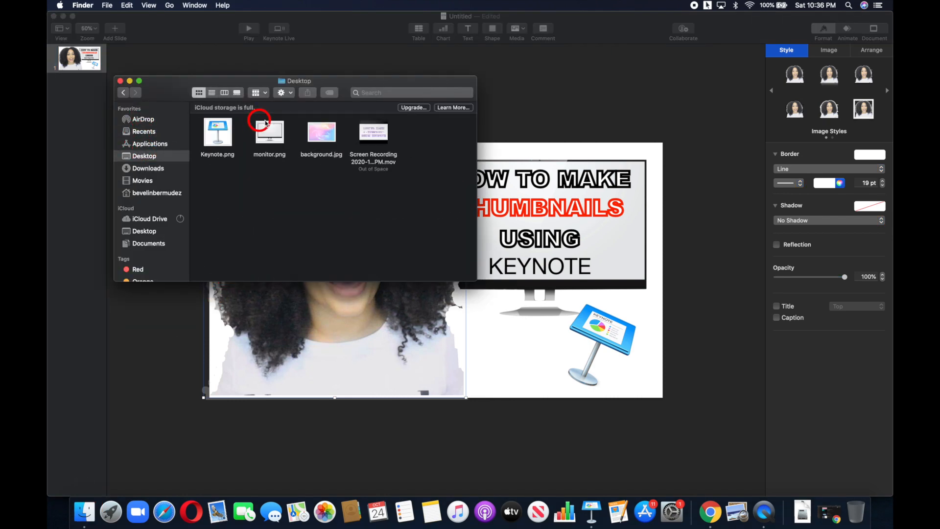
{"action": "left_click_drag", "start_coordinate": [321, 135], "coordinate": [468, 333]}
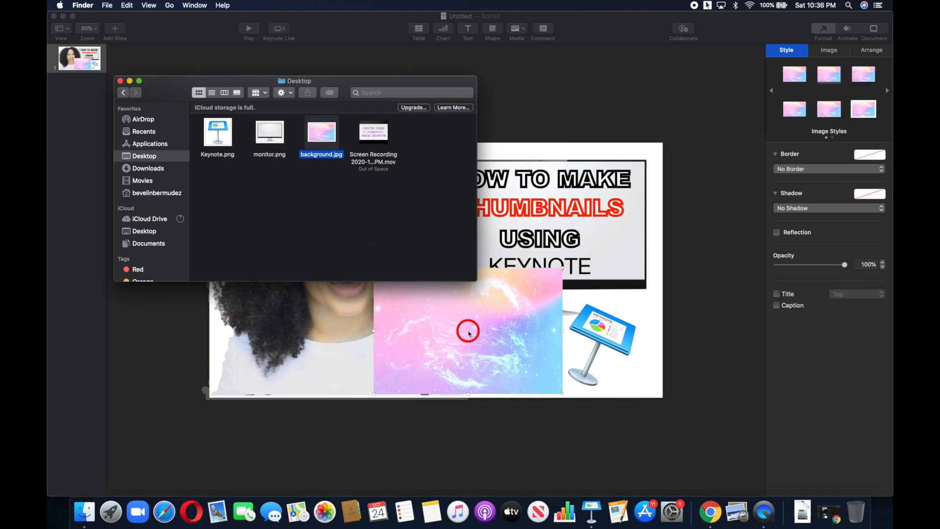
{"action": "left_click", "coordinate": [509, 87]}
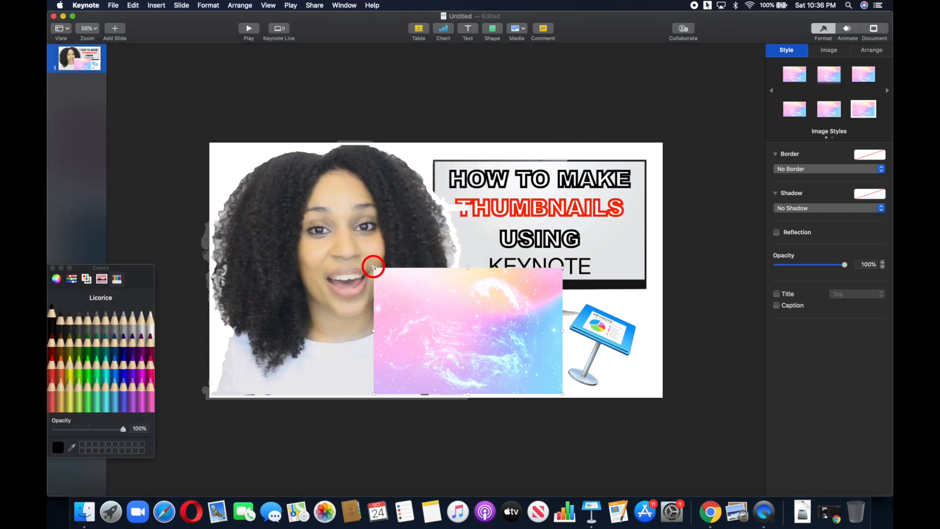
Enlarge the galaxy picture and align it with the slide edges so it covers the whole slide.
{"action": "left_click_drag", "start_coordinate": [373, 266], "coordinate": [221, 139]}
{"action": "left_click_drag", "start_coordinate": [563, 143], "coordinate": [591, 148]}
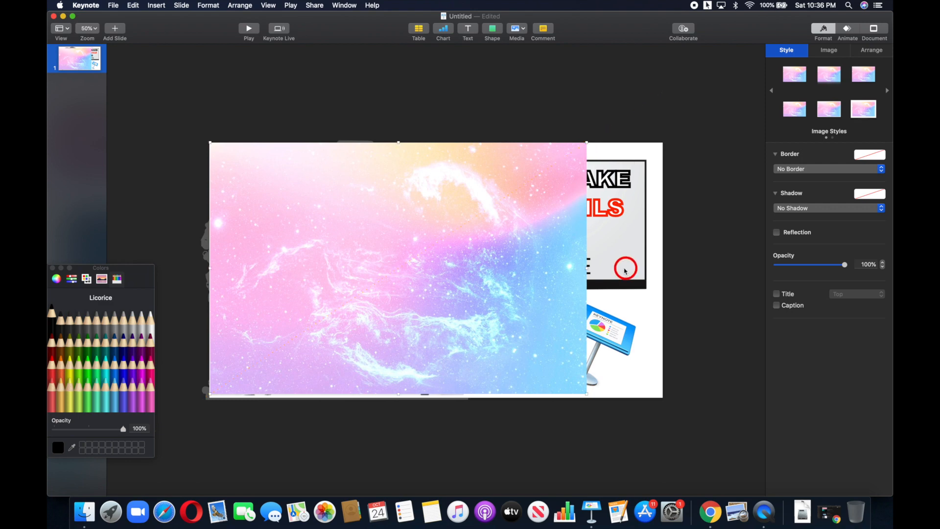
{"action": "left_click_drag", "start_coordinate": [588, 268], "coordinate": [664, 282]}
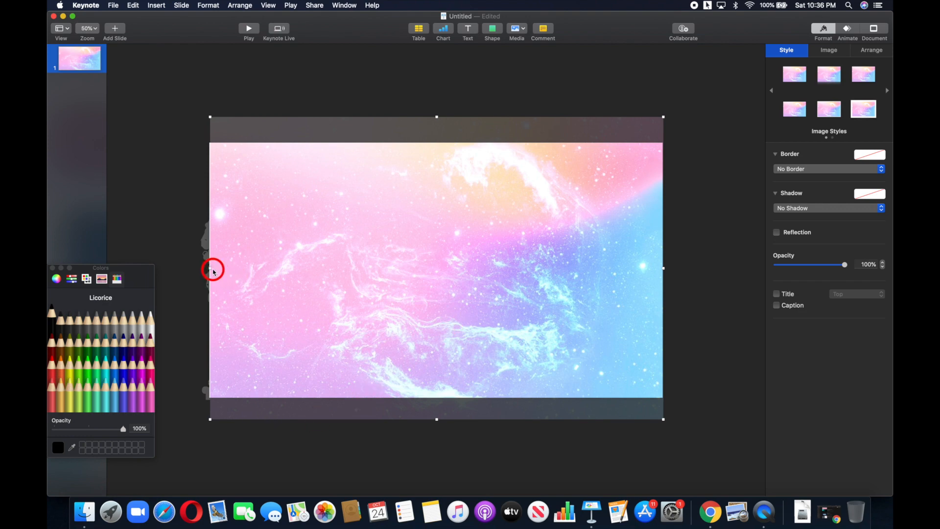
{"action": "left_click_drag", "start_coordinate": [209, 267], "coordinate": [209, 267]}
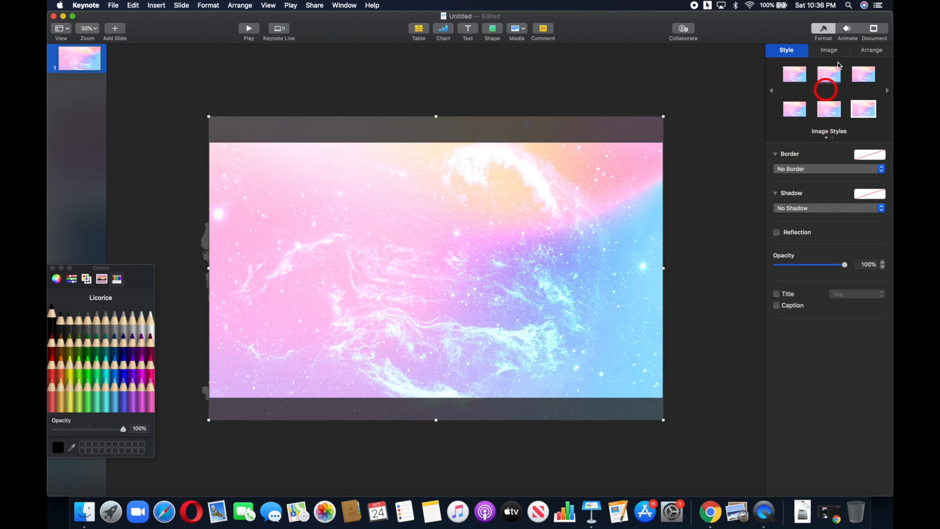
Send the galaxy picture behind all the other objects on the slide.
{"action": "left_click", "coordinate": [870, 51]}
{"action": "left_click", "coordinate": [847, 74]}
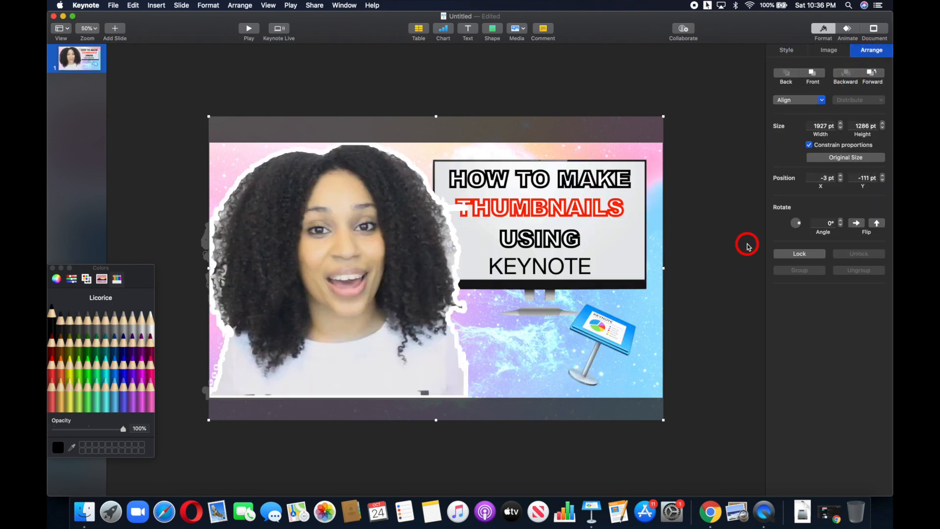
{"action": "left_click", "coordinate": [728, 246]}
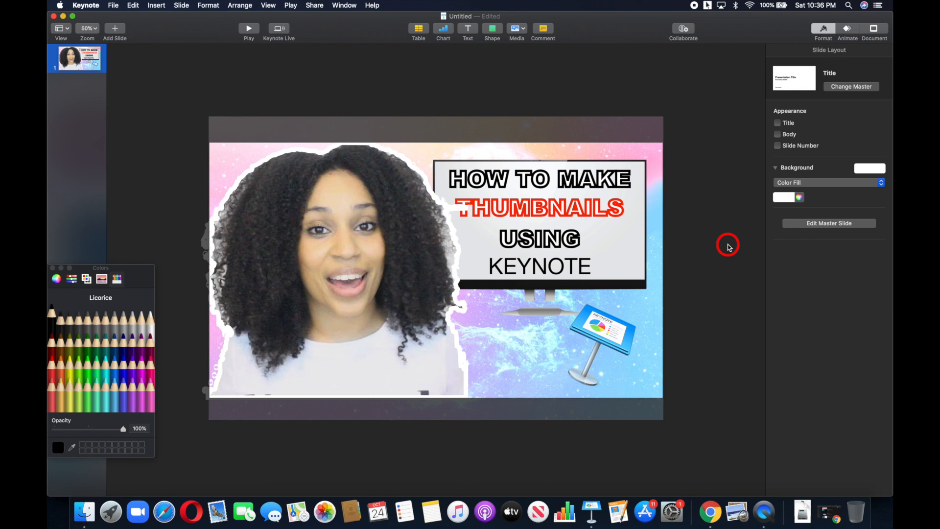
Use Instant Alpha on the photo to remove the leftover white patch covering the T of THUMBNAILS.
{"action": "left_click", "coordinate": [353, 335]}
{"action": "left_click", "coordinate": [829, 144]}
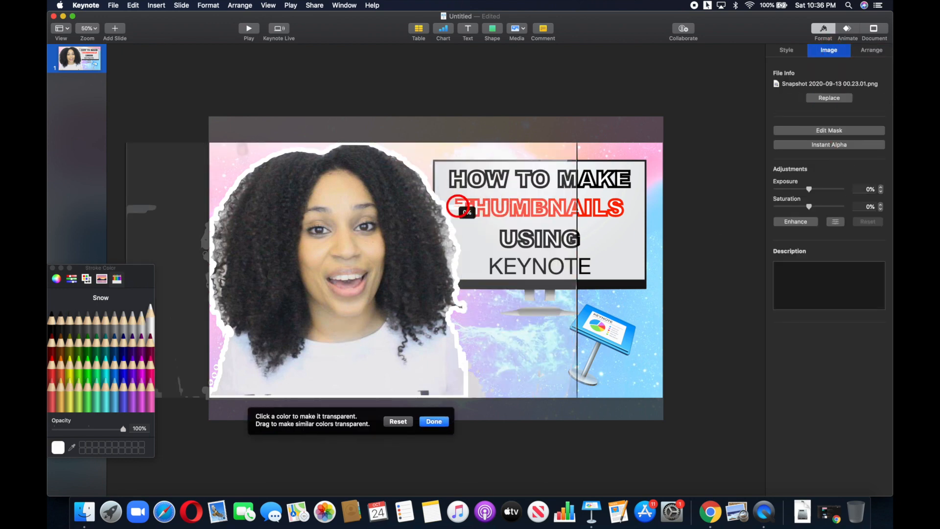
{"action": "left_click", "coordinate": [431, 421]}
Nudge the photo slightly, then enlarge and reposition the Keynote icon below the monitor.
{"action": "left_click_drag", "start_coordinate": [365, 298], "coordinate": [368, 298]}
{"action": "left_click", "coordinate": [600, 328]}
{"action": "left_click_drag", "start_coordinate": [569, 302], "coordinate": [567, 276]}
{"action": "left_click_drag", "start_coordinate": [601, 323], "coordinate": [611, 329]}
Enlarge the monitor and adjust its placement and the Keynote icon's around the title text.
{"action": "left_click", "coordinate": [482, 222]}
{"action": "left_click_drag", "start_coordinate": [433, 159], "coordinate": [419, 156]}
{"action": "left_click_drag", "start_coordinate": [547, 192], "coordinate": [551, 201]}
{"action": "left_click_drag", "start_coordinate": [613, 334], "coordinate": [621, 336]}
Change the font of the HOW TO MAKE text and remove its outline.
{"action": "double_click", "coordinate": [589, 182]}
{"action": "left_click", "coordinate": [827, 50]}
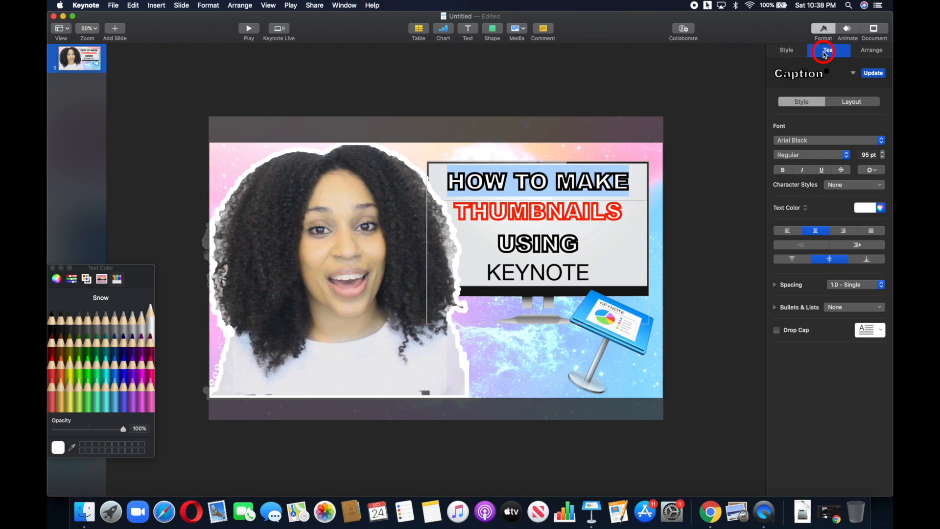
{"action": "left_click", "coordinate": [875, 141]}
{"action": "left_click", "coordinate": [832, 210]}
{"action": "left_click", "coordinate": [872, 170]}
{"action": "left_click", "coordinate": [772, 279]}
{"action": "left_click", "coordinate": [872, 169]}
Try Snell Roundhand on the HOW TO MAKE text and set its font to Helvetica Neue.
{"action": "left_click", "coordinate": [588, 181]}
{"action": "double_click", "coordinate": [588, 181]}
{"action": "left_click", "coordinate": [881, 141]}
{"action": "left_click", "coordinate": [798, 192]}
{"action": "left_click", "coordinate": [881, 141]}
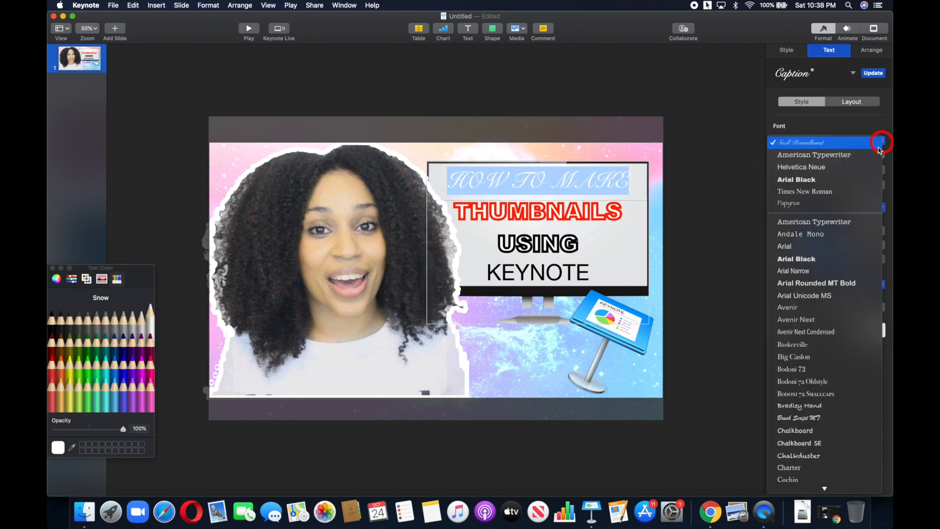
{"action": "scroll", "coordinate": [826, 277], "scroll_direction": "down", "scroll_amount": 5}
{"action": "left_click", "coordinate": [822, 167]}
{"action": "left_click", "coordinate": [851, 141]}
{"action": "scroll", "coordinate": [847, 280], "scroll_direction": "down", "scroll_amount": 8}
{"action": "left_click", "coordinate": [844, 221]}
Try purple (Grape) as the fill colour of the HOW TO MAKE text.
{"action": "left_click", "coordinate": [595, 179]}
{"action": "double_click", "coordinate": [595, 179]}
{"action": "left_click", "coordinate": [879, 208]}
{"action": "left_click", "coordinate": [132, 370]}
{"action": "left_click", "coordinate": [572, 123]}
{"action": "double_click", "coordinate": [577, 190]}
{"action": "left_click", "coordinate": [880, 208]}
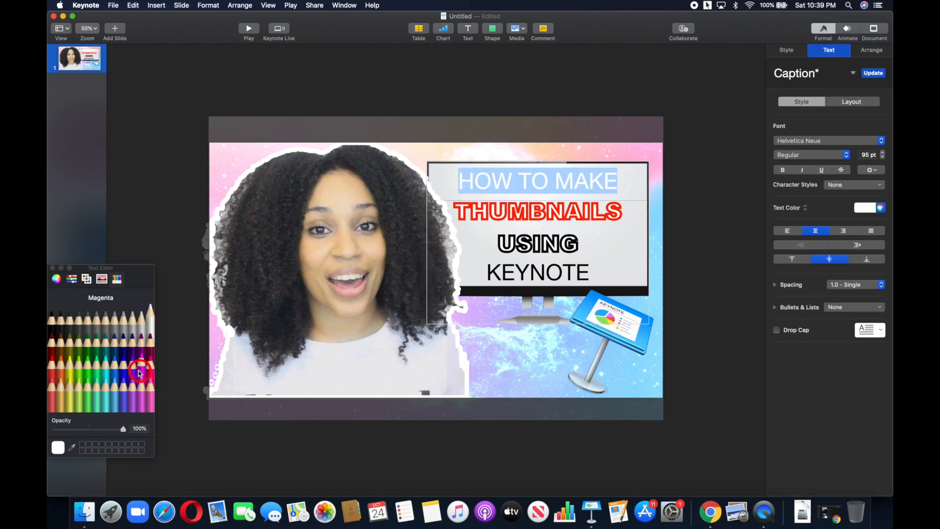
{"action": "left_click", "coordinate": [133, 370]}
{"action": "left_click", "coordinate": [731, 212]}
Set the HOW TO MAKE text to white (Snow) with an outline and enlarge it to 102 pt.
{"action": "double_click", "coordinate": [536, 179]}
{"action": "left_click", "coordinate": [880, 207]}
{"action": "left_click", "coordinate": [148, 315]}
{"action": "left_click", "coordinate": [871, 170]}
{"action": "left_click", "coordinate": [788, 279]}
{"action": "left_click", "coordinate": [882, 152]}
Set the outline of the HOW TO MAKE text to 5 pt in purple (Grape).
{"action": "left_click", "coordinate": [872, 170]}
{"action": "left_click", "coordinate": [880, 293]}
{"action": "left_click", "coordinate": [879, 293]}
{"action": "left_click", "coordinate": [837, 296]}
{"action": "left_click", "coordinate": [132, 367]}
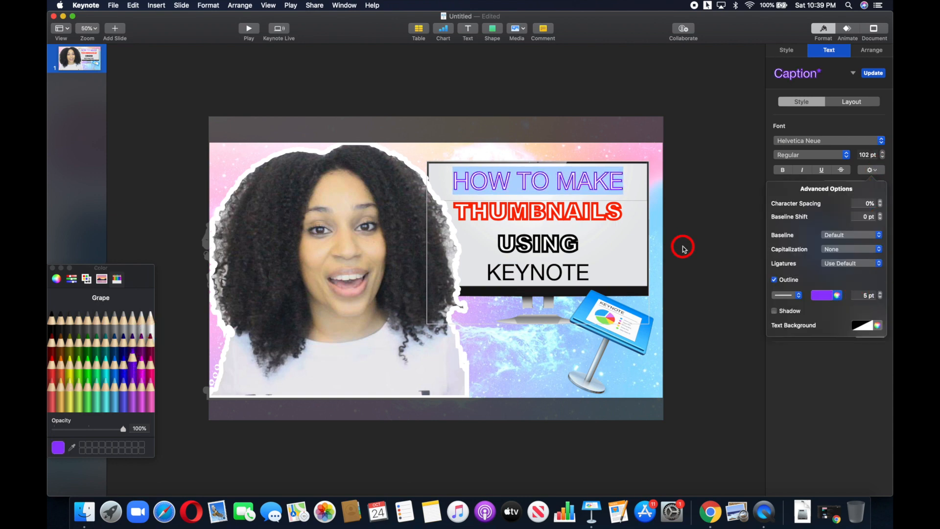
{"action": "left_click", "coordinate": [720, 198]}
Change the font of the THUMBNAILS text to Helvetica Neue.
{"action": "double_click", "coordinate": [585, 218]}
{"action": "left_click", "coordinate": [878, 141]}
{"action": "scroll", "coordinate": [838, 333], "scroll_direction": "down", "scroll_amount": 10}
{"action": "left_click", "coordinate": [831, 198]}
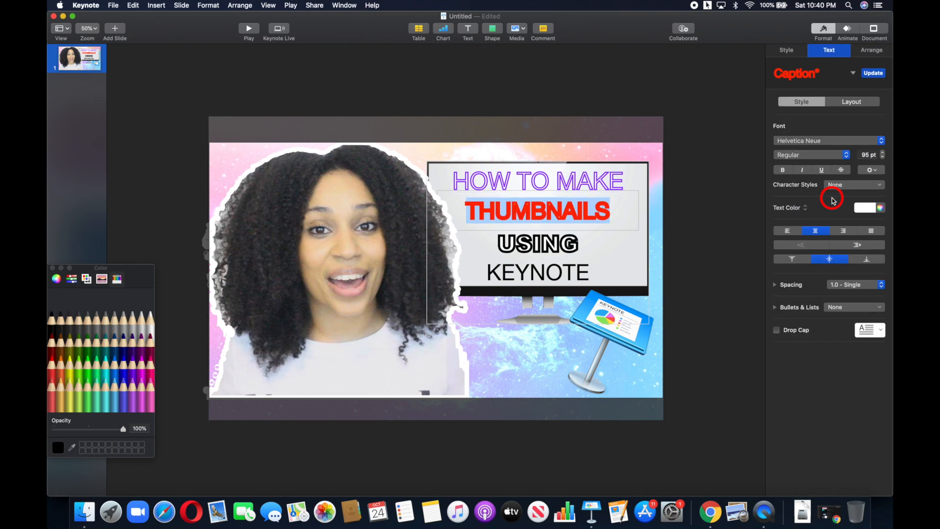
Make the outline of the THUMBNAILS text thinner and set its font size to 101 pt.
{"action": "left_click", "coordinate": [877, 171]}
{"action": "left_click", "coordinate": [879, 294]}
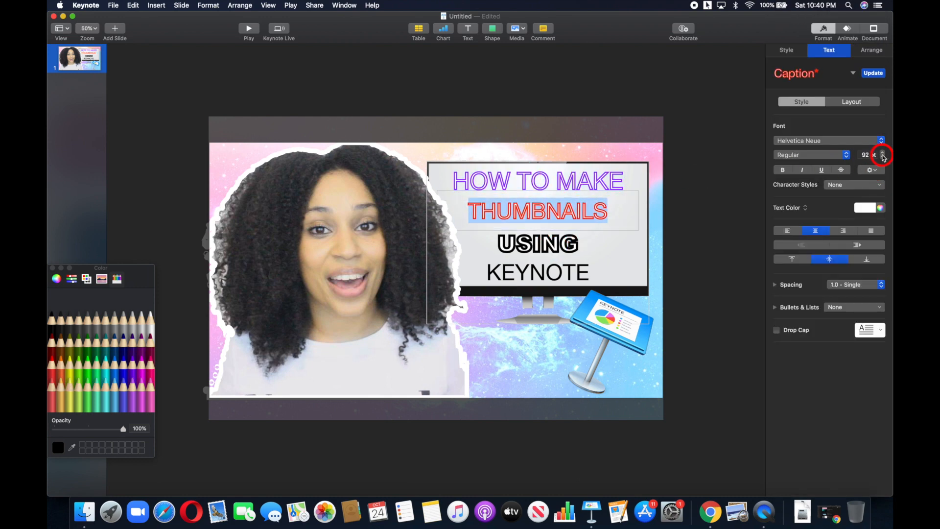
{"action": "left_click", "coordinate": [882, 153]}
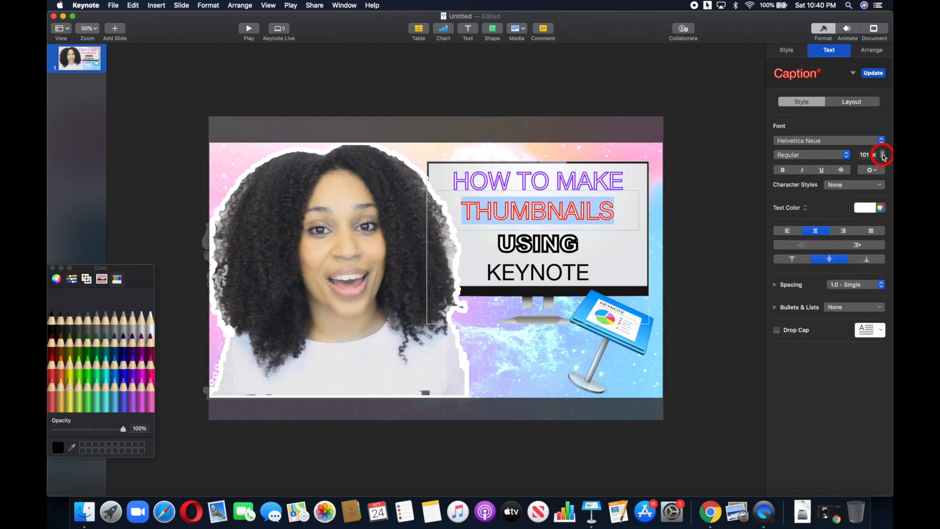
Apply the black shape style with white text to the USING text box and adjust its font size.
{"action": "left_click", "coordinate": [558, 250]}
{"action": "double_click", "coordinate": [558, 247]}
{"action": "left_click", "coordinate": [787, 50]}
{"action": "left_click", "coordinate": [794, 74]}
{"action": "left_click", "coordinate": [799, 184]}
{"action": "left_click", "coordinate": [829, 50]}
{"action": "left_click", "coordinate": [882, 152]}
{"action": "left_click", "coordinate": [883, 153]}
{"action": "left_click", "coordinate": [883, 156]}
{"action": "left_click", "coordinate": [676, 292]}
Change the fill of the USING text box to grey.
{"action": "left_click", "coordinate": [539, 232]}
{"action": "left_click", "coordinate": [540, 232]}
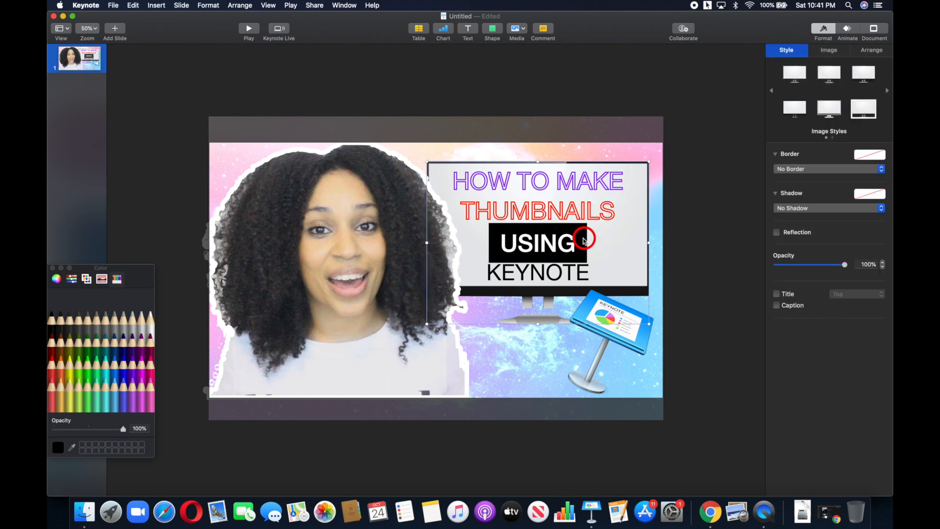
{"action": "left_click", "coordinate": [786, 50]}
{"action": "left_click", "coordinate": [799, 184]}
{"action": "left_click", "coordinate": [104, 316]}
{"action": "left_click", "coordinate": [703, 272]}
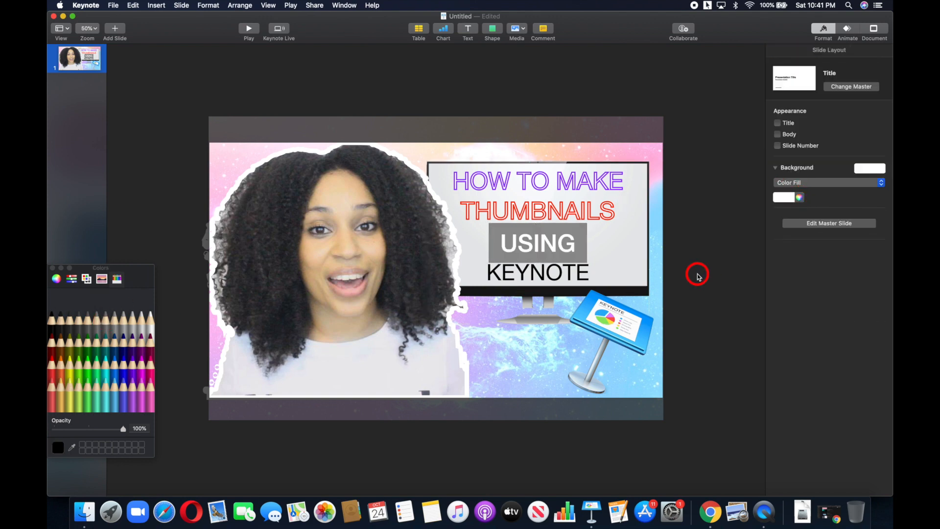
Reset the monitor's Instant Alpha to restore its stand and make only the background around the stand transparent.
{"action": "left_click", "coordinate": [543, 317]}
{"action": "left_click", "coordinate": [834, 144]}
{"action": "left_click", "coordinate": [584, 361]}
{"action": "left_click", "coordinate": [807, 148]}
{"action": "left_click_drag", "start_coordinate": [482, 314], "coordinate": [535, 305]}
{"action": "left_click", "coordinate": [832, 145]}
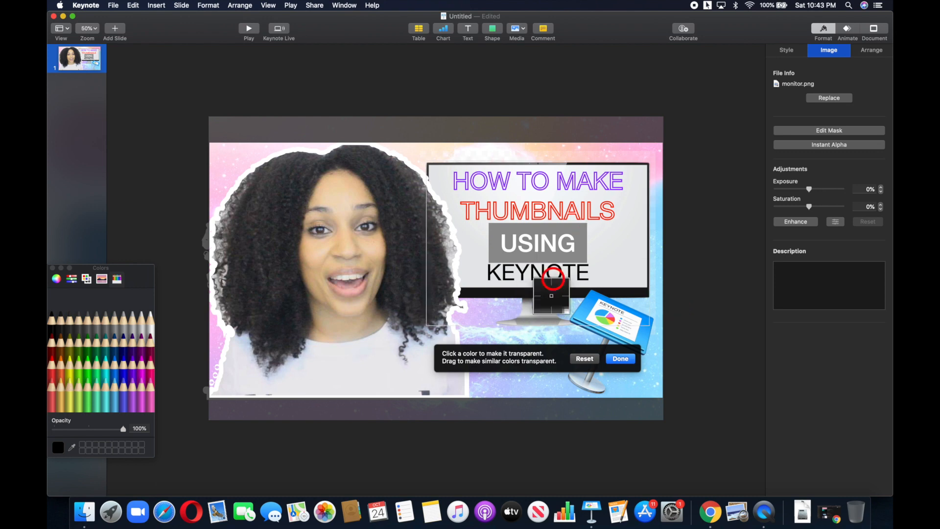
{"action": "left_click", "coordinate": [700, 179]}
Enlarge the HOW TO MAKE text and set the THUMBNAILS text to 110 pt.
{"action": "left_click", "coordinate": [577, 179]}
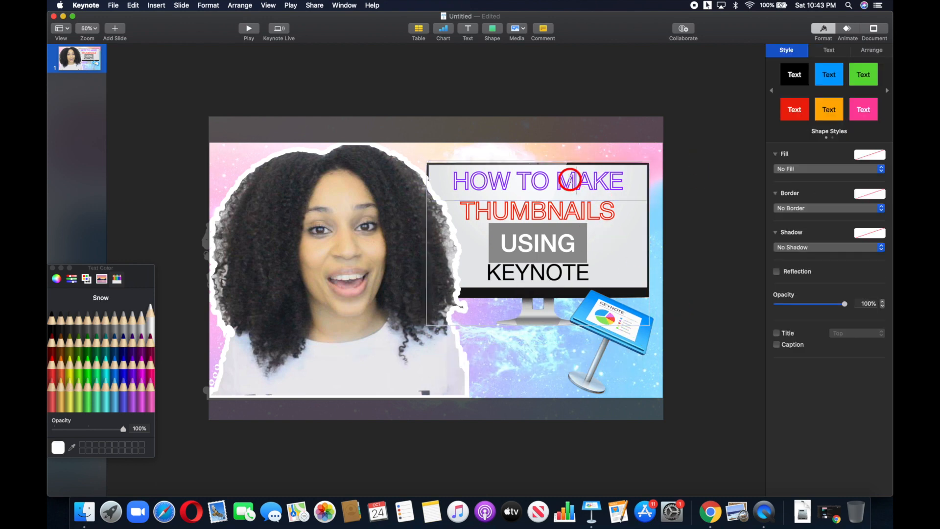
{"action": "triple_click", "coordinate": [578, 179]}
{"action": "left_click", "coordinate": [883, 153]}
{"action": "left_click", "coordinate": [883, 153]}
{"action": "triple_click", "coordinate": [581, 208]}
{"action": "left_click", "coordinate": [882, 153]}
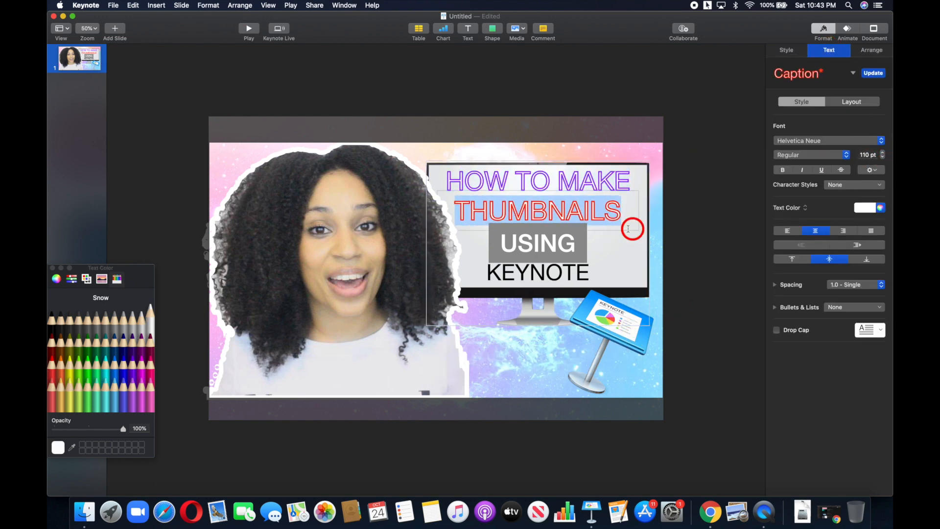
Enlarge the USING and KEYNOTE text and reduce the height of the grey USING box.
{"action": "triple_click", "coordinate": [561, 243]}
{"action": "left_click", "coordinate": [882, 152]}
{"action": "triple_click", "coordinate": [578, 268]}
{"action": "left_click", "coordinate": [882, 152]}
{"action": "left_click_drag", "start_coordinate": [542, 269], "coordinate": [566, 231]}
{"action": "left_click", "coordinate": [682, 174]}
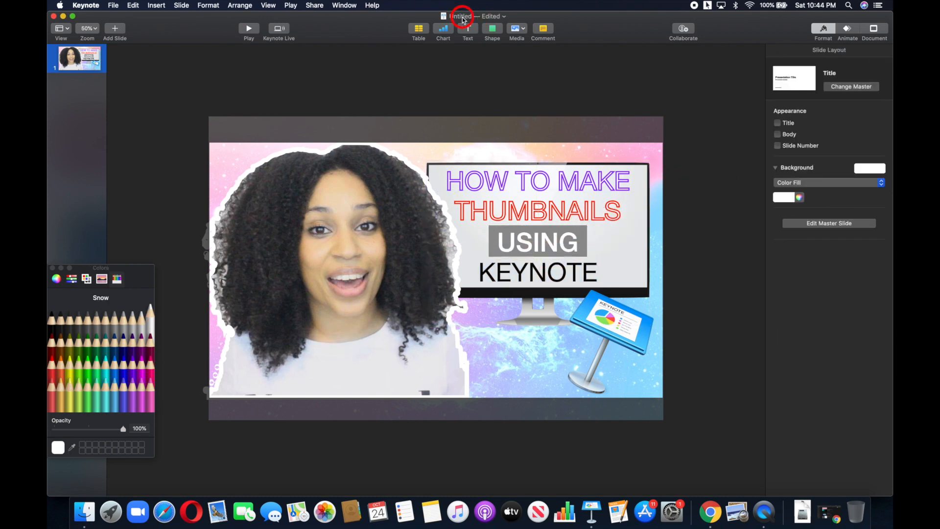
Name the presentation Thumbnail and export all its slides as JPEG (High Quality) images to the Desktop.
{"action": "left_click", "coordinate": [460, 16]}
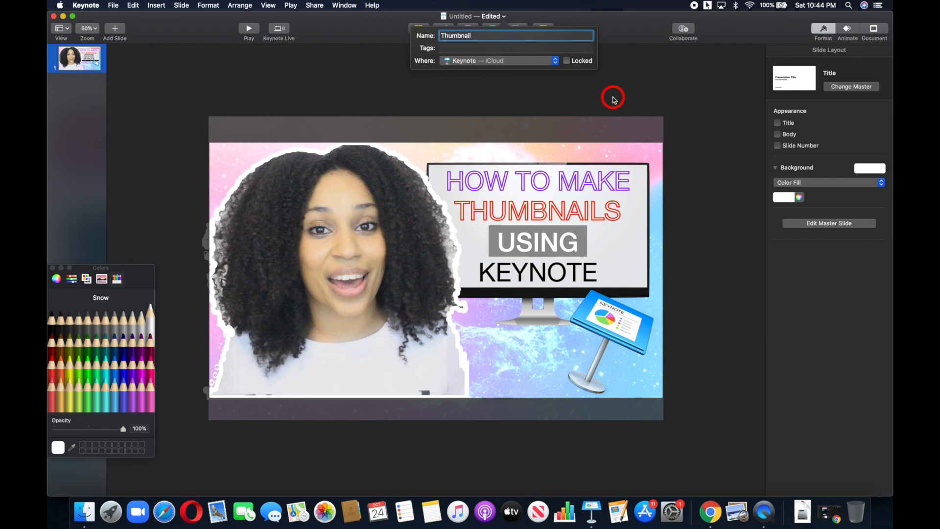
{"action": "key", "text": "Return"}
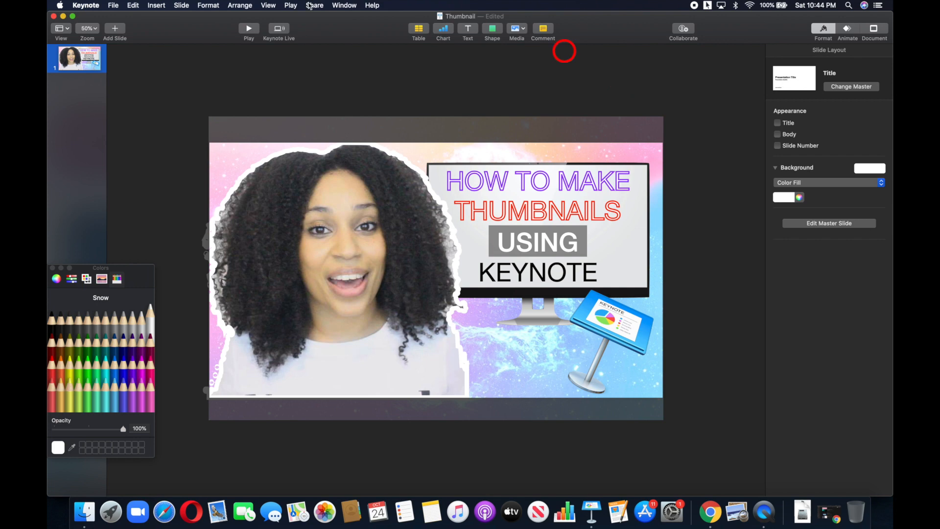
{"action": "left_click", "coordinate": [113, 6]}
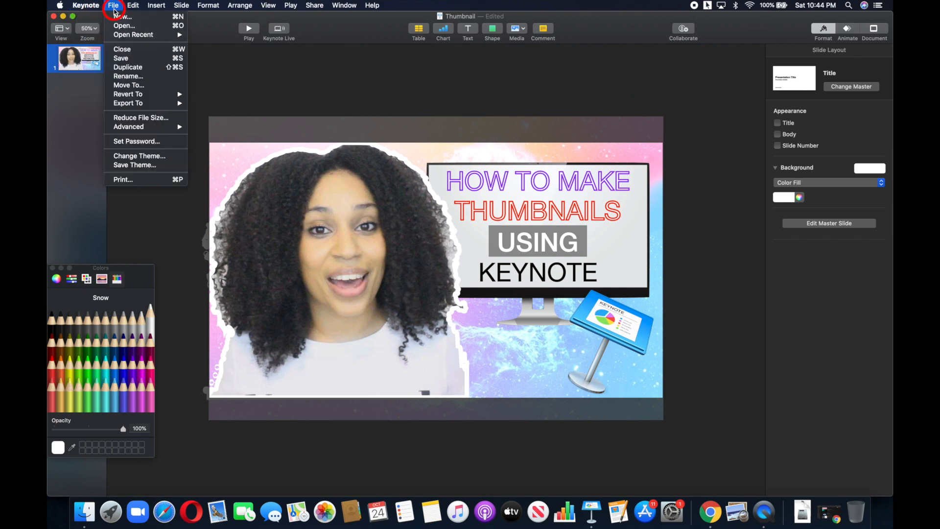
{"action": "mouse_move", "coordinate": [143, 103]}
{"action": "left_click", "coordinate": [221, 138]}
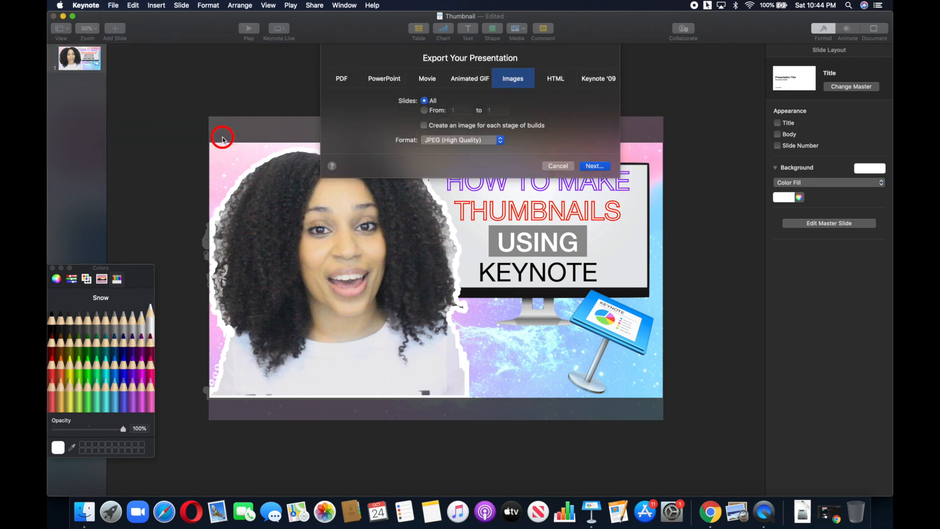
{"action": "left_click", "coordinate": [598, 167]}
{"action": "left_click", "coordinate": [309, 131]}
{"action": "left_click", "coordinate": [633, 243]}
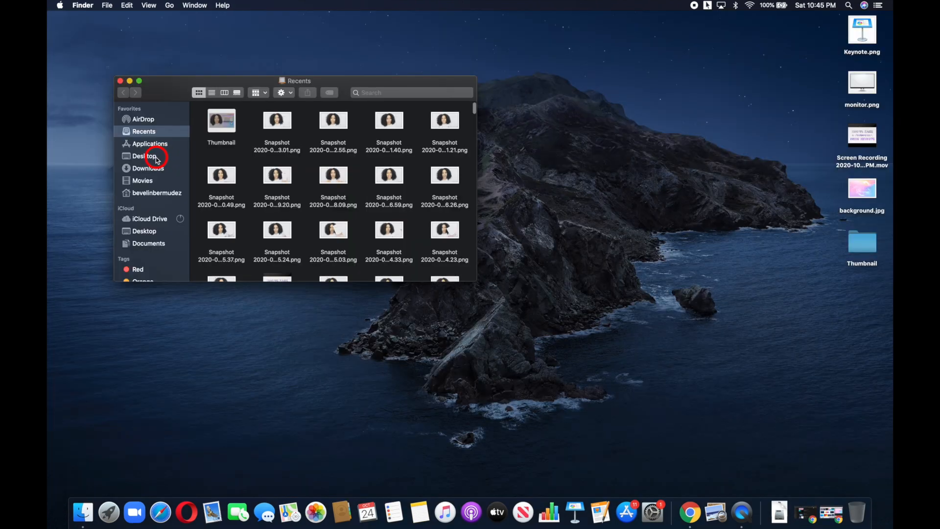
In Finder, open Thumbnail.001.jpeg from the Desktop's Thumbnail folder and view it full screen in Preview.
{"action": "left_click", "coordinate": [155, 158]}
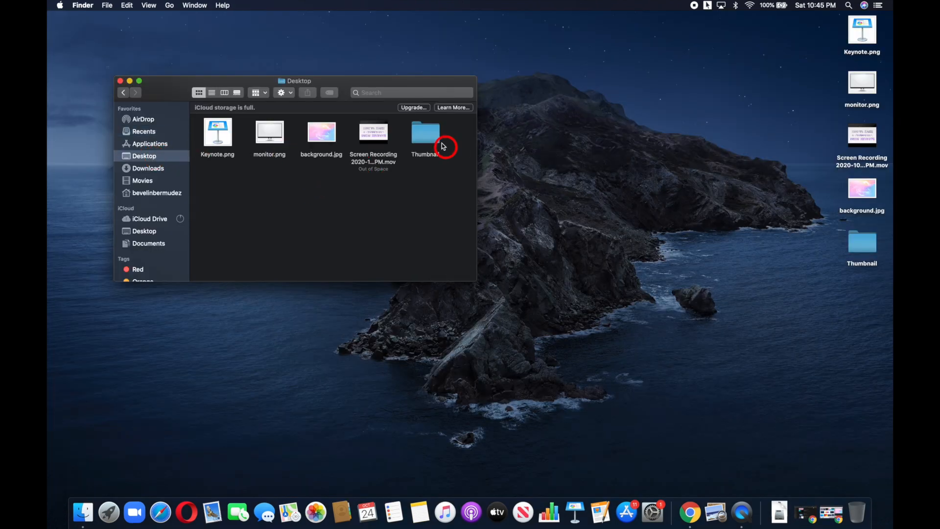
{"action": "double_click", "coordinate": [427, 138]}
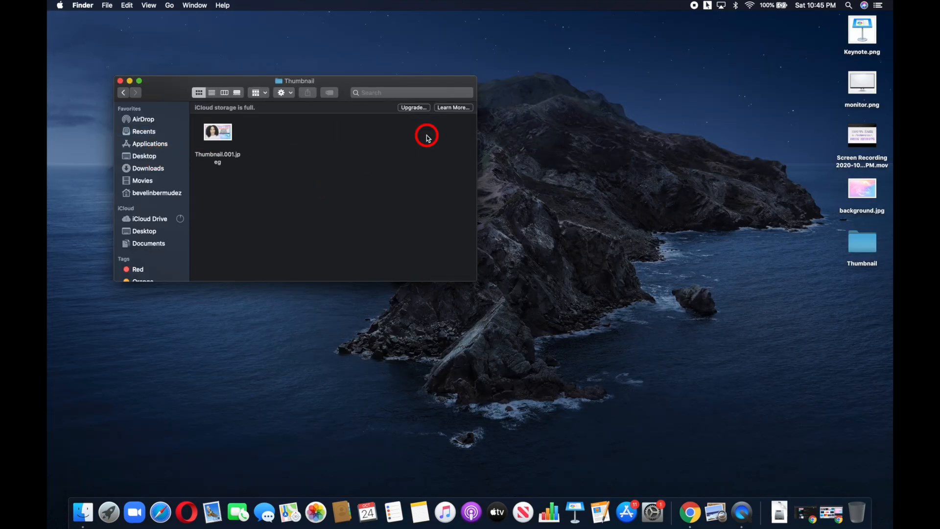
{"action": "double_click", "coordinate": [218, 133]}
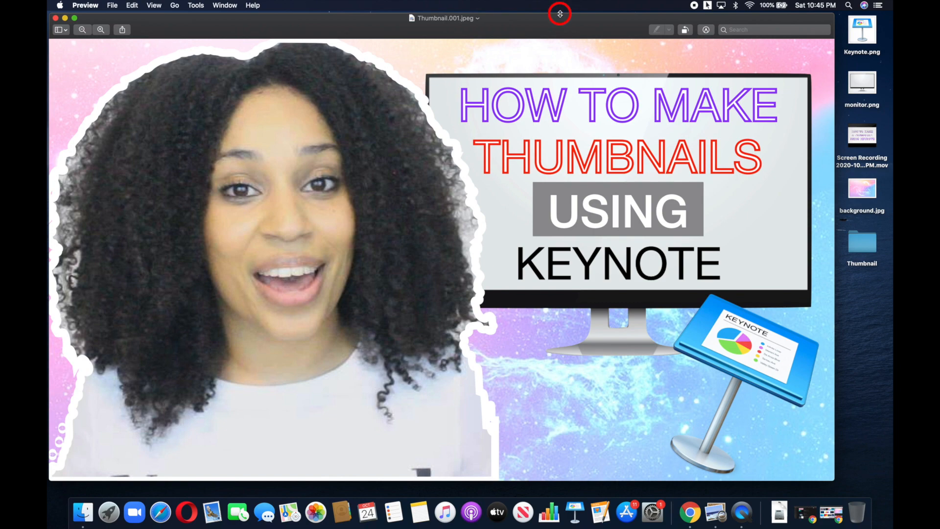
{"action": "left_click", "coordinate": [75, 20]}
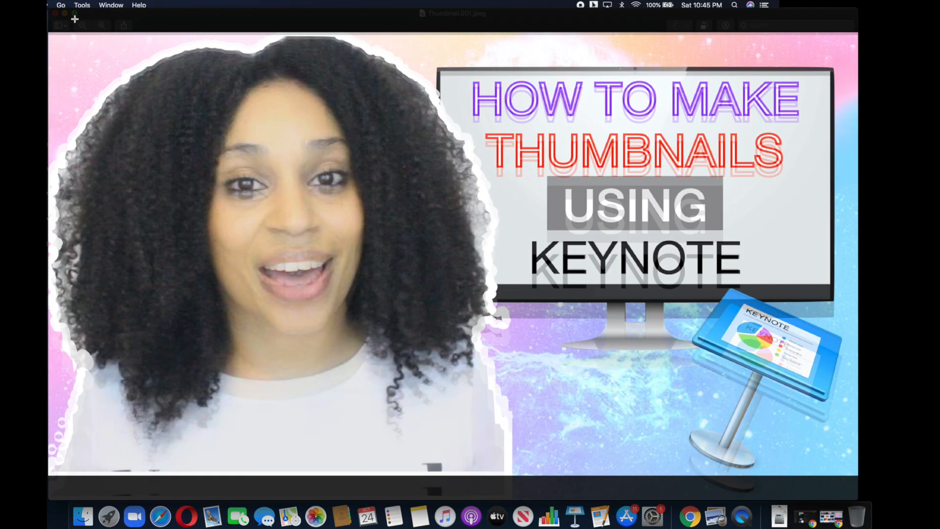
{"action": "mouse_move", "coordinate": [157, 4]}
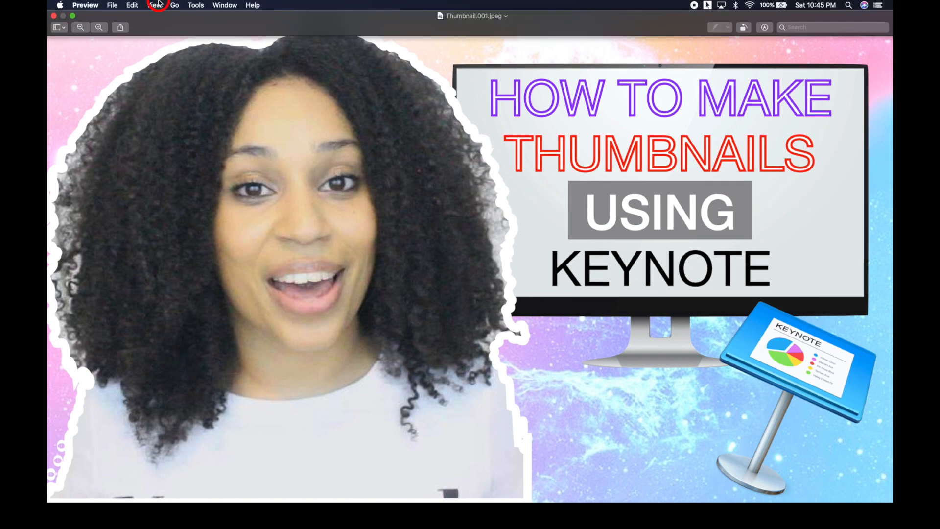